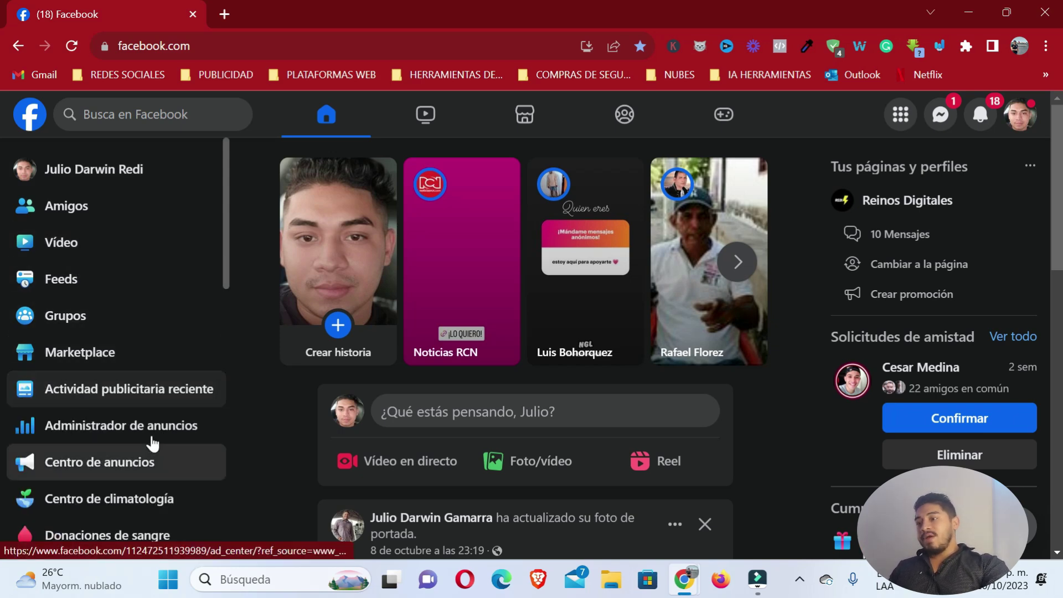
Look through the shortcuts in the Facebook home sidebar, down to Vídeos de juegos and Tus accesos directos
scroll(97, 429, "down", 1)
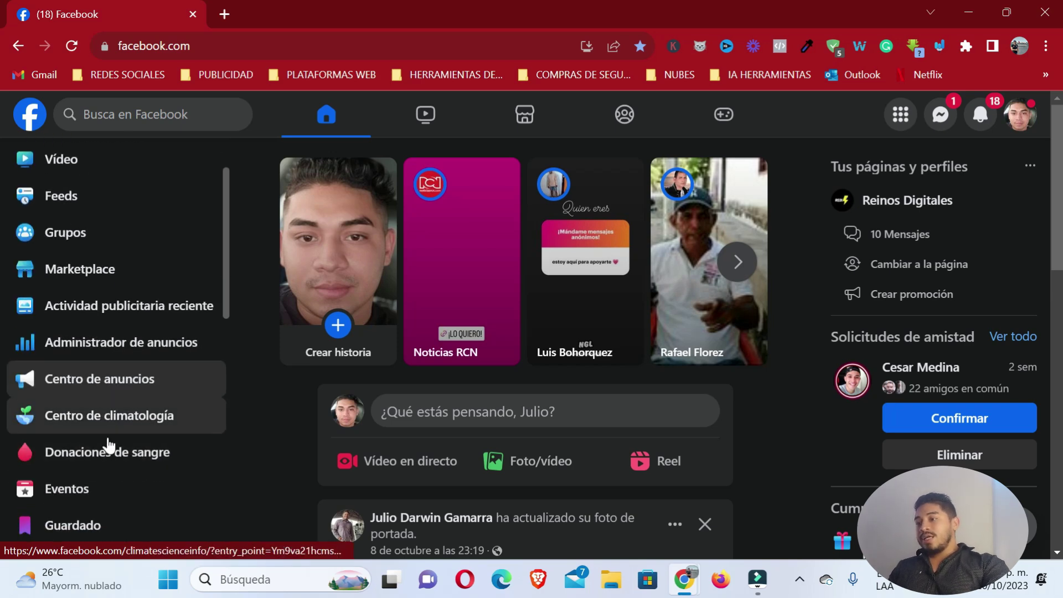
scroll(98, 423, "down", 3)
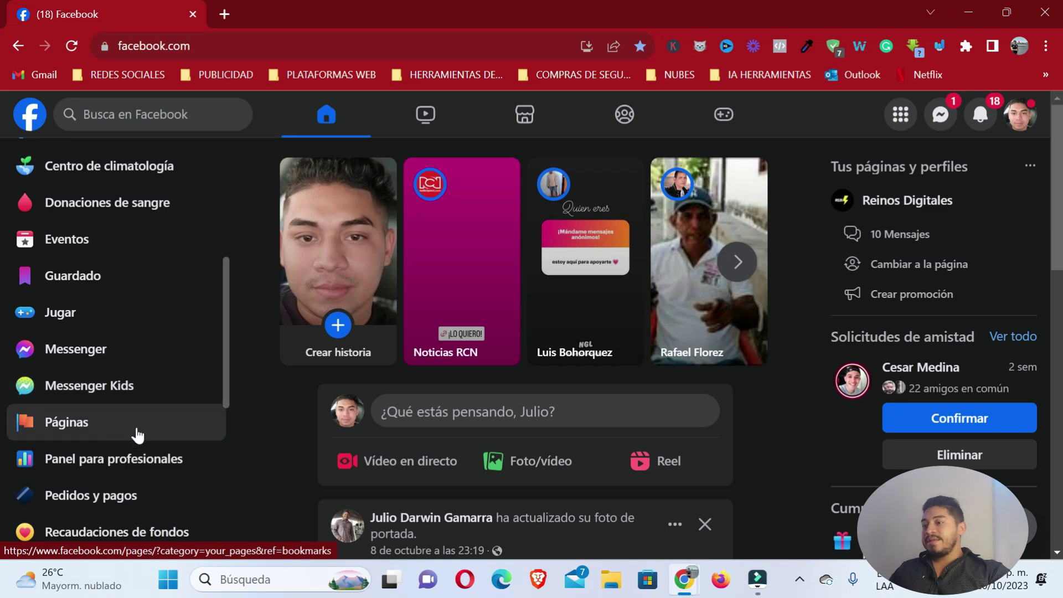
scroll(111, 454, "down", 1)
scroll(88, 470, "down", 3)
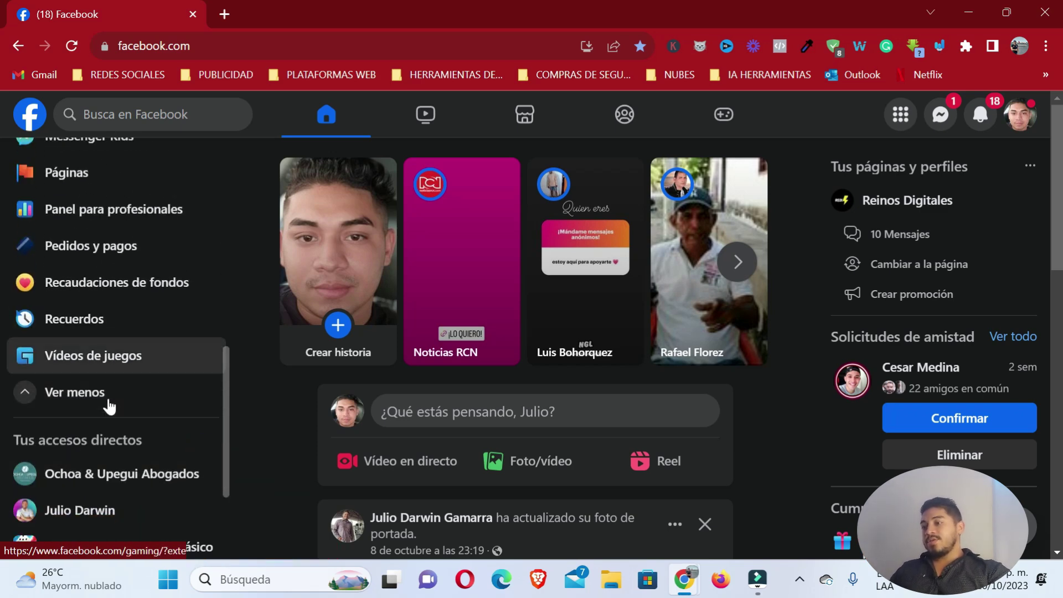
Review the sections of Facebook's full Menú, from Profesional down to Más de Meta, and close it
left_click(908, 120)
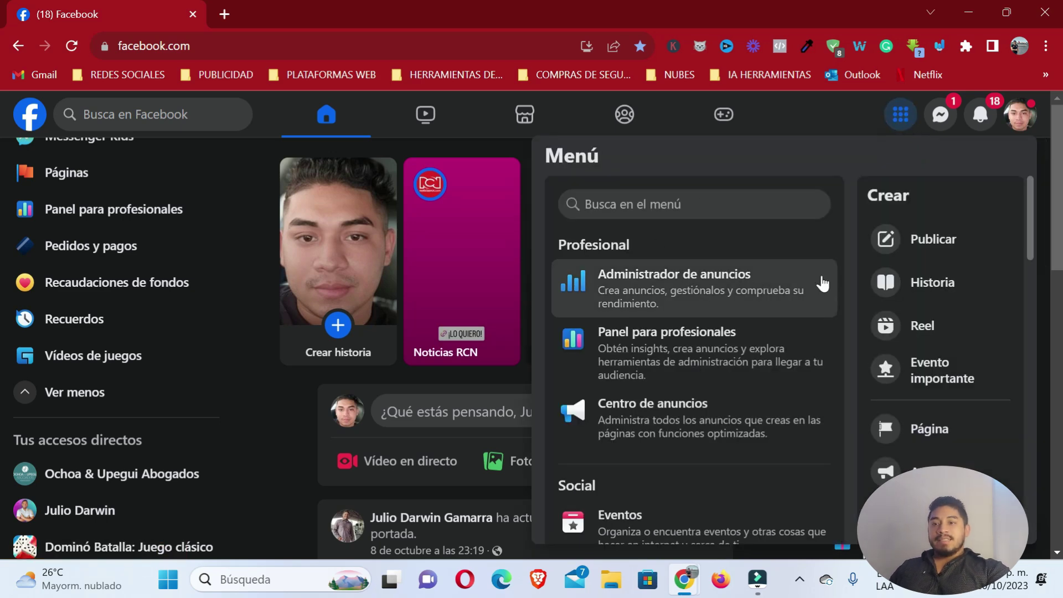
scroll(664, 343, "down", 5)
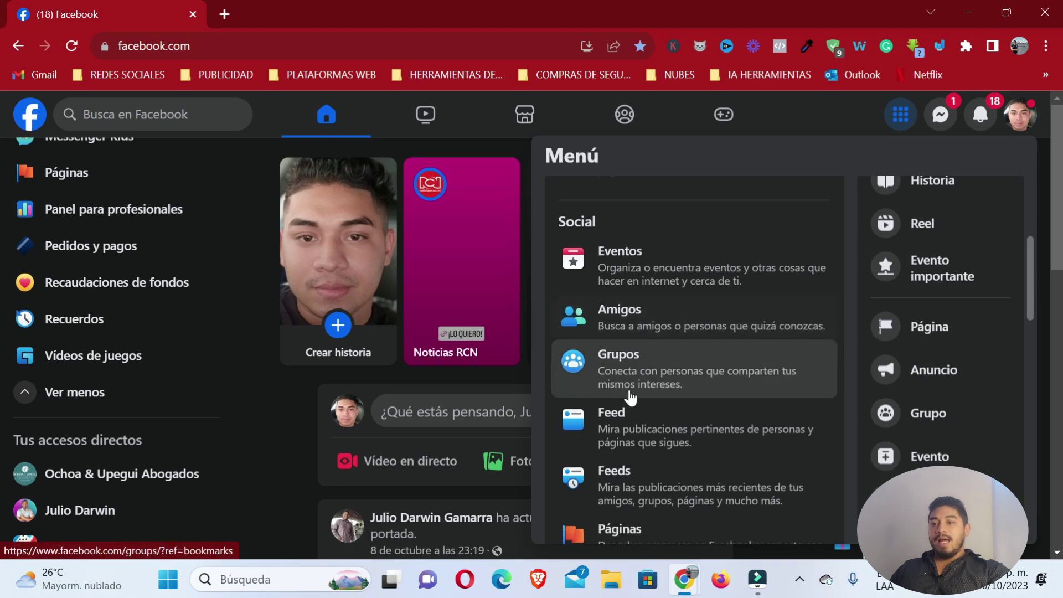
scroll(634, 382, "down", 4)
scroll(609, 454, "down", 3)
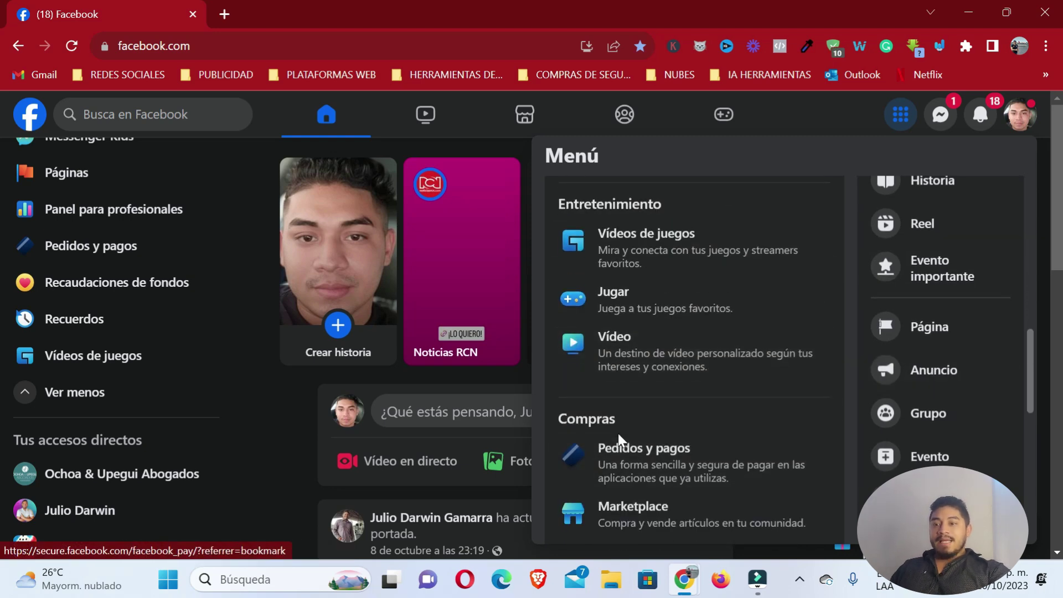
scroll(636, 382, "down", 3)
scroll(643, 399, "down", 5)
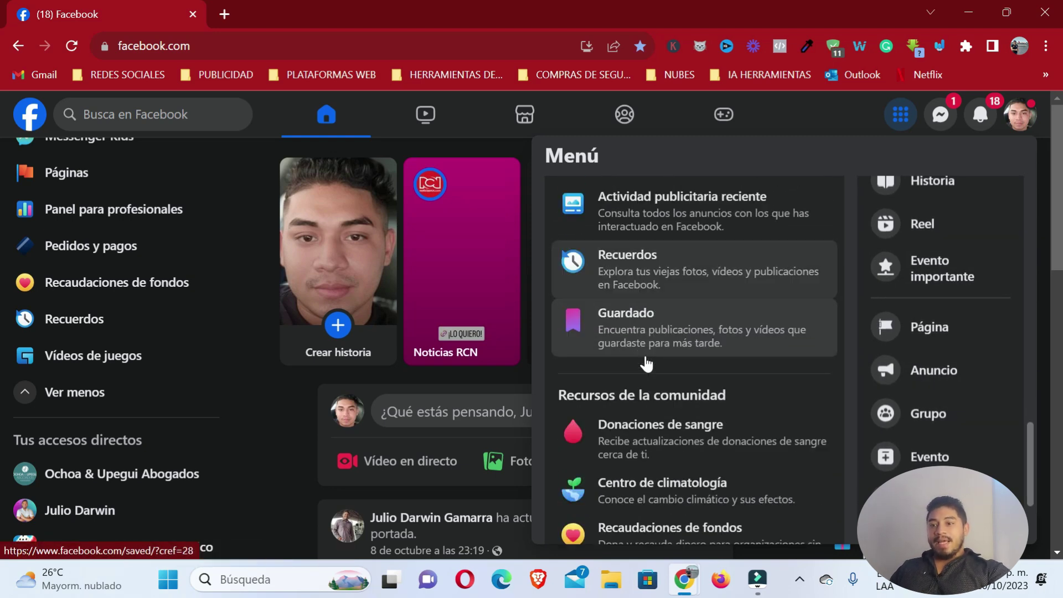
scroll(642, 370, "down", 3)
scroll(916, 365, "up", 4)
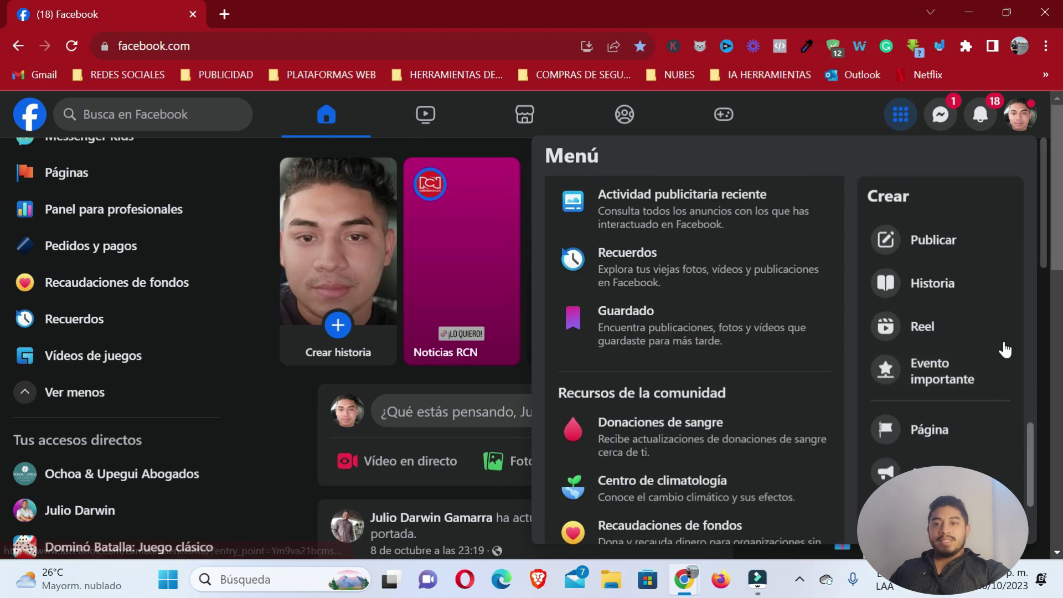
scroll(1005, 349, "down", 3)
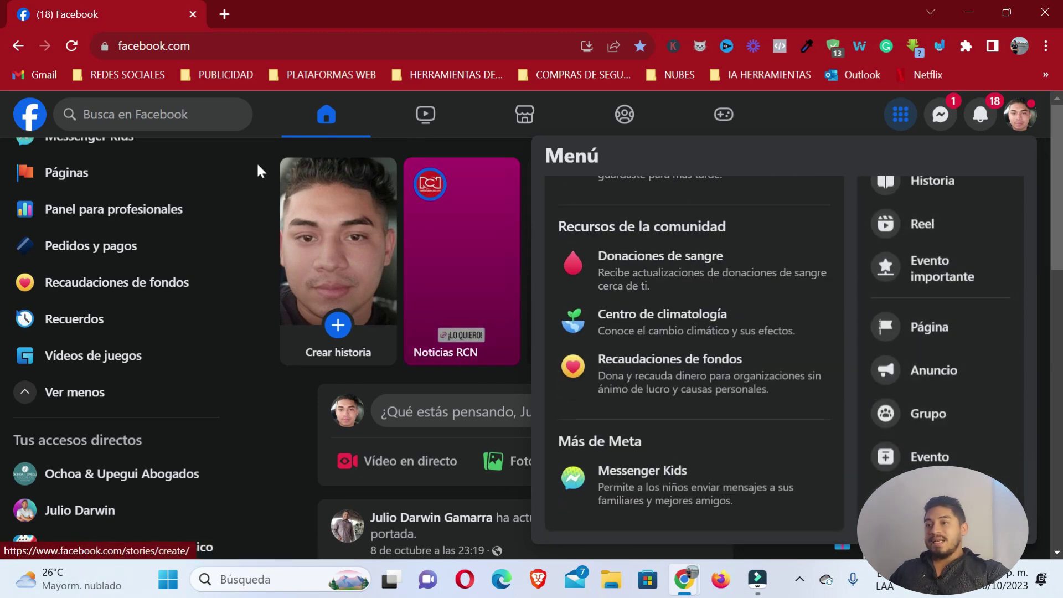
left_click(266, 207)
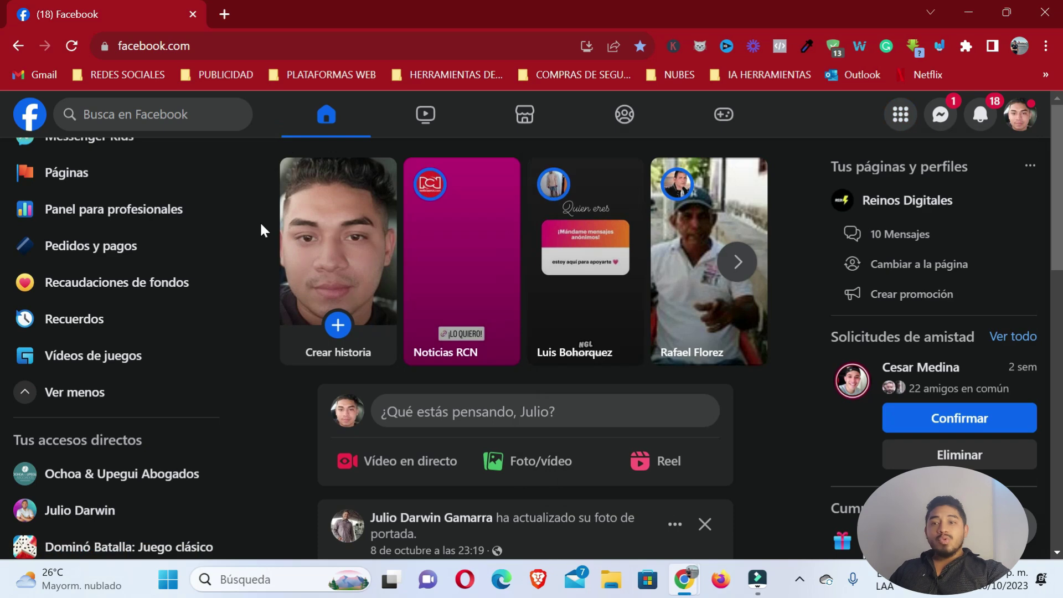
Open Administrador de anuncios from the Facebook Menú in a new browser tab and switch to that tab
left_click(909, 127)
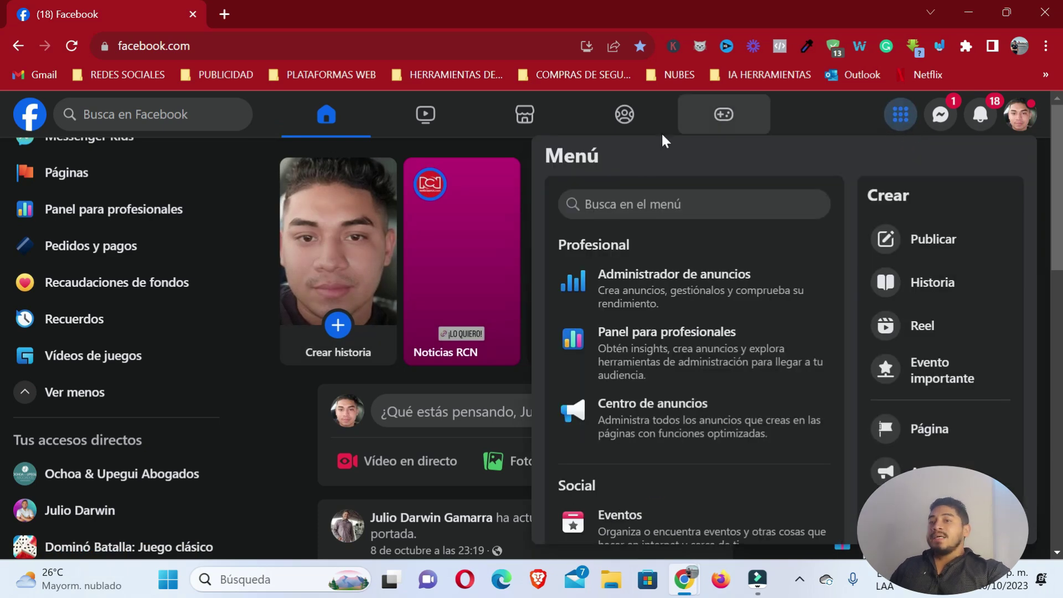
right_click(659, 275)
left_click(716, 281)
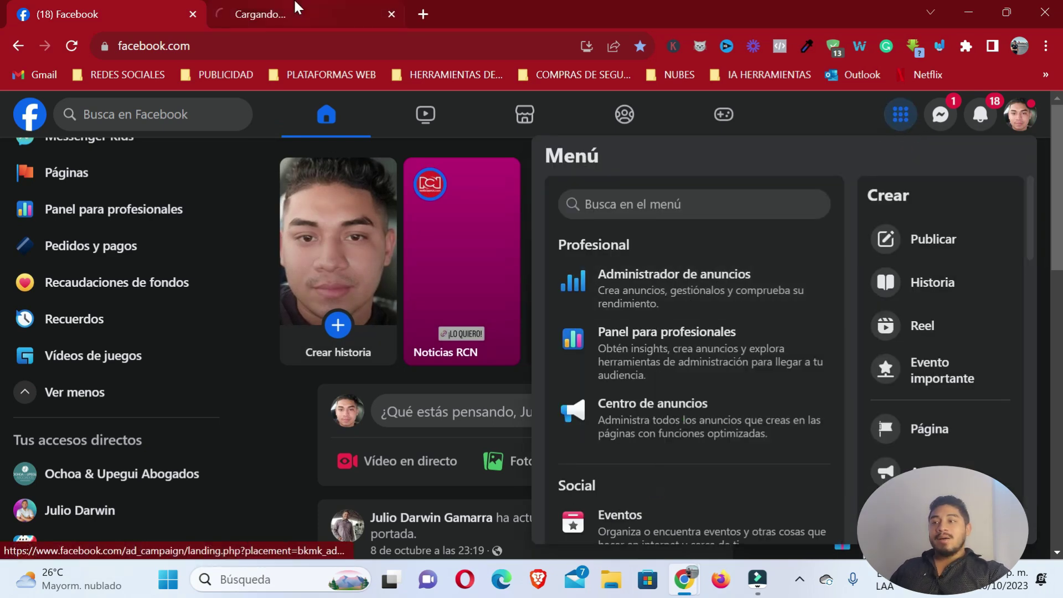
left_click(295, 2)
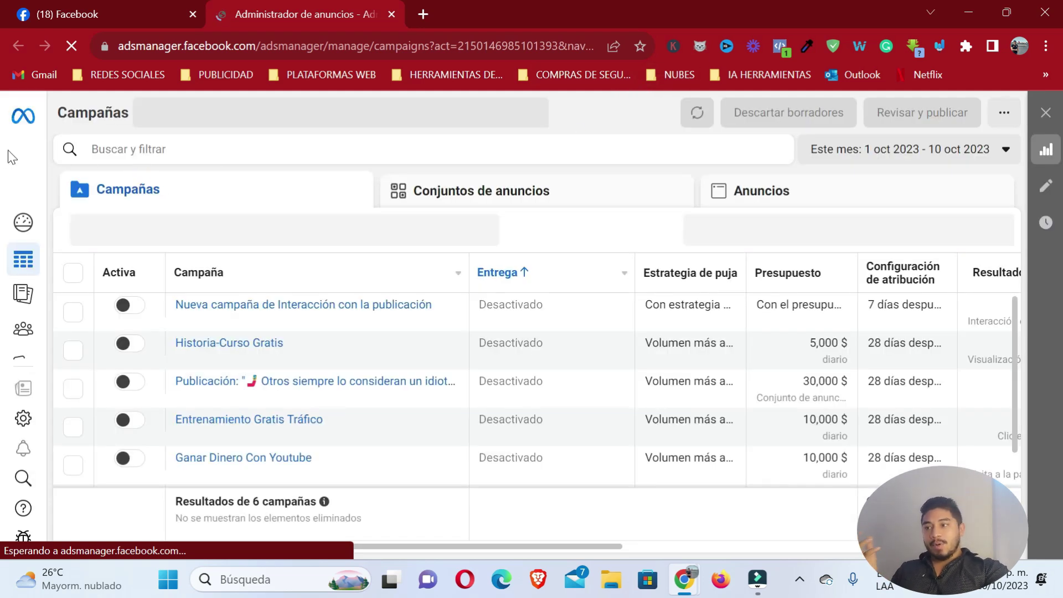
Open the Todas las herramientas list in Ads Manager and review its sections down to Venta de productos y servicios
left_click(23, 126)
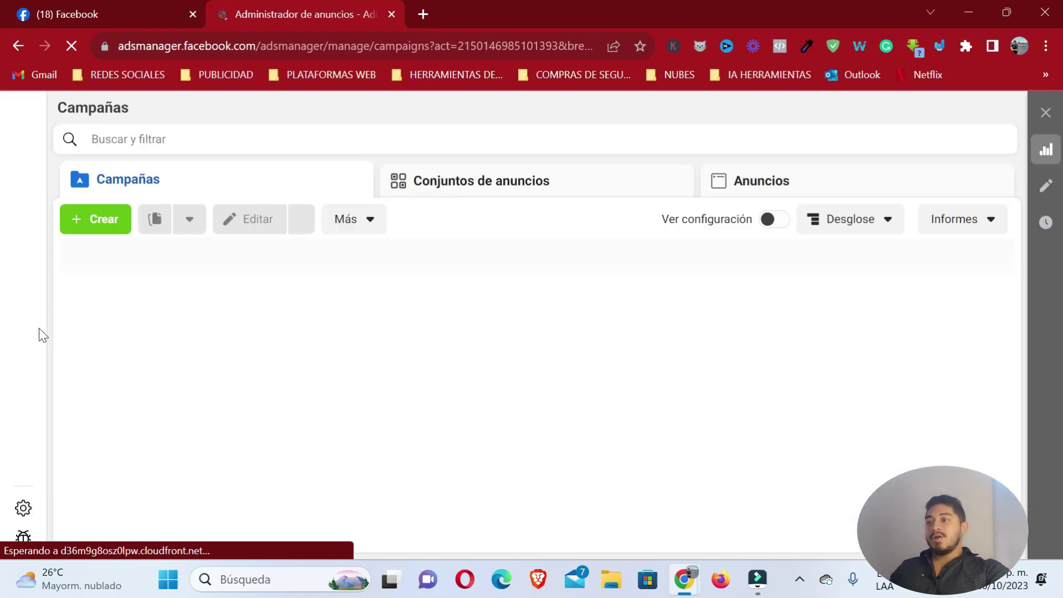
mouse_move(23, 450)
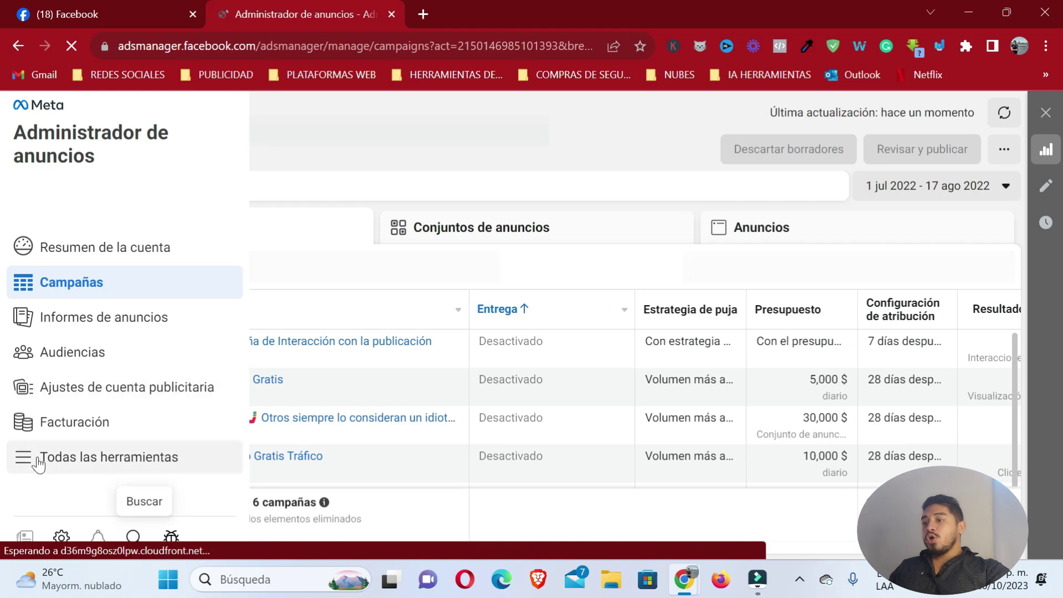
left_click(39, 451)
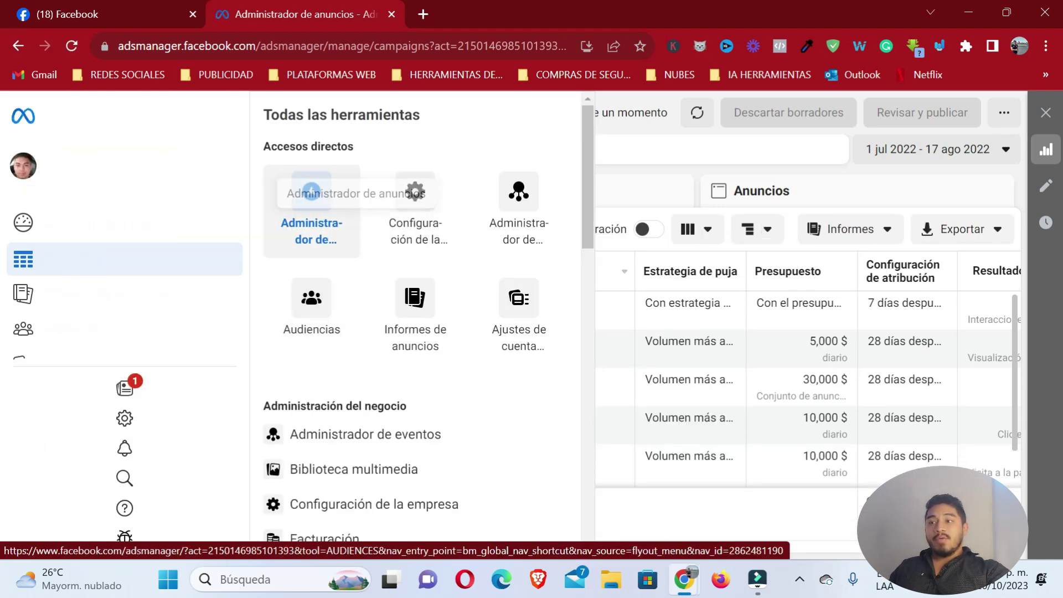
scroll(175, 461, "down", 5)
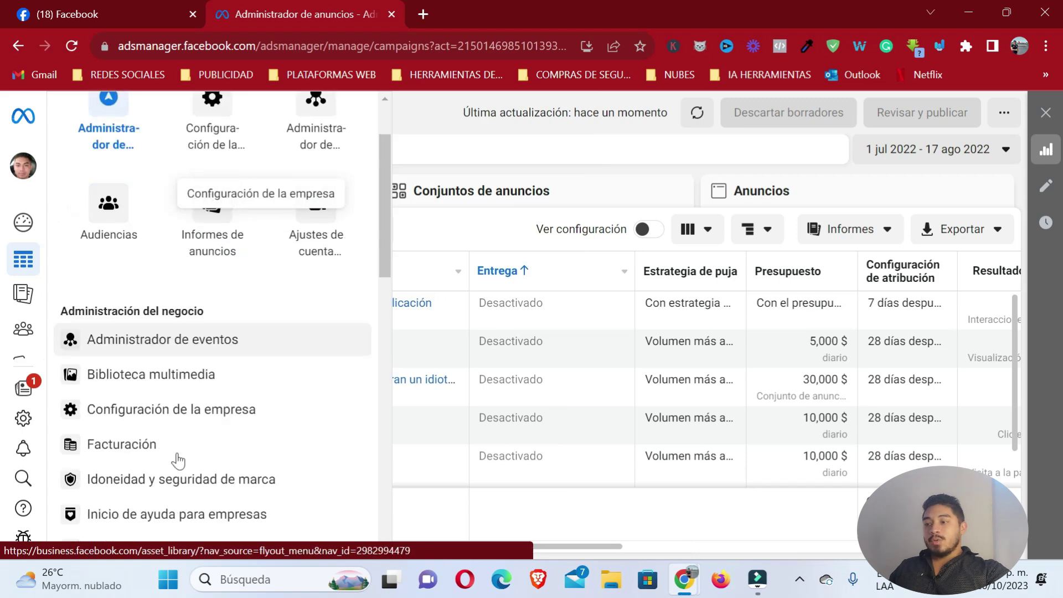
scroll(171, 394, "down", 2)
scroll(160, 396, "up", 6)
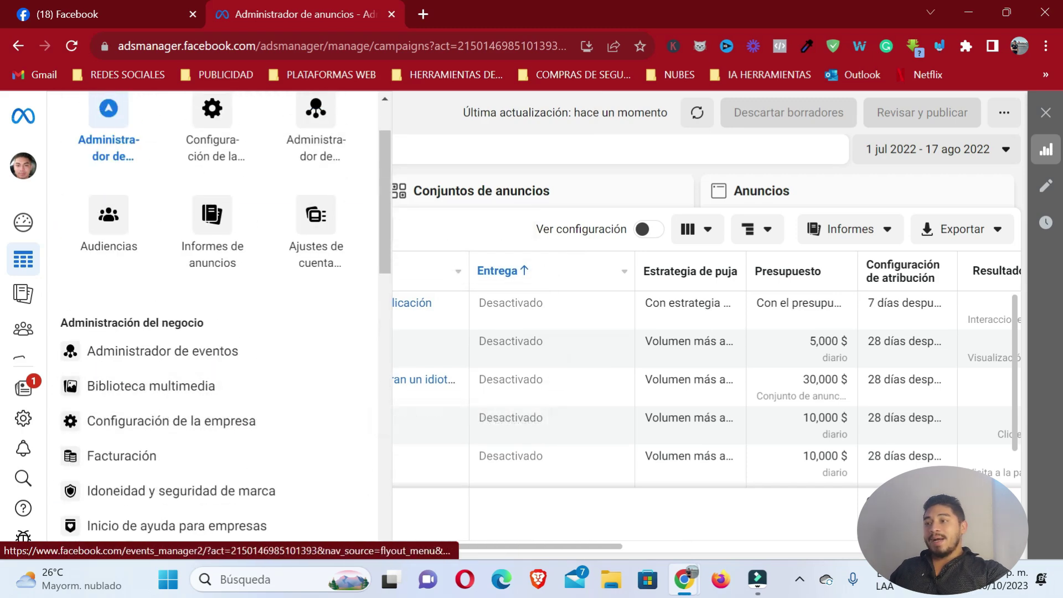
scroll(166, 382, "down", 1)
scroll(177, 399, "down", 1)
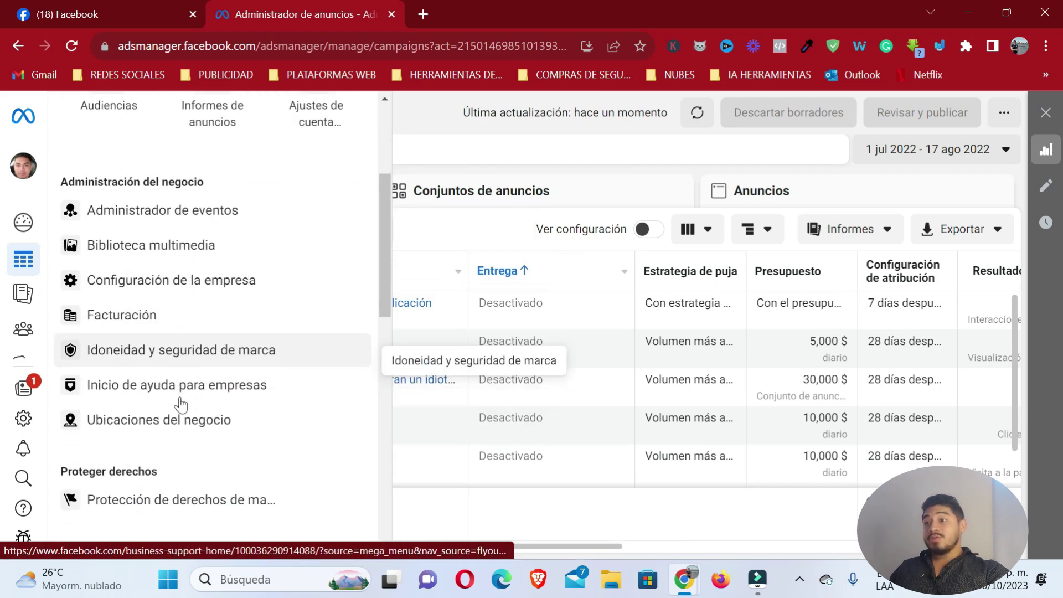
scroll(173, 388, "down", 5)
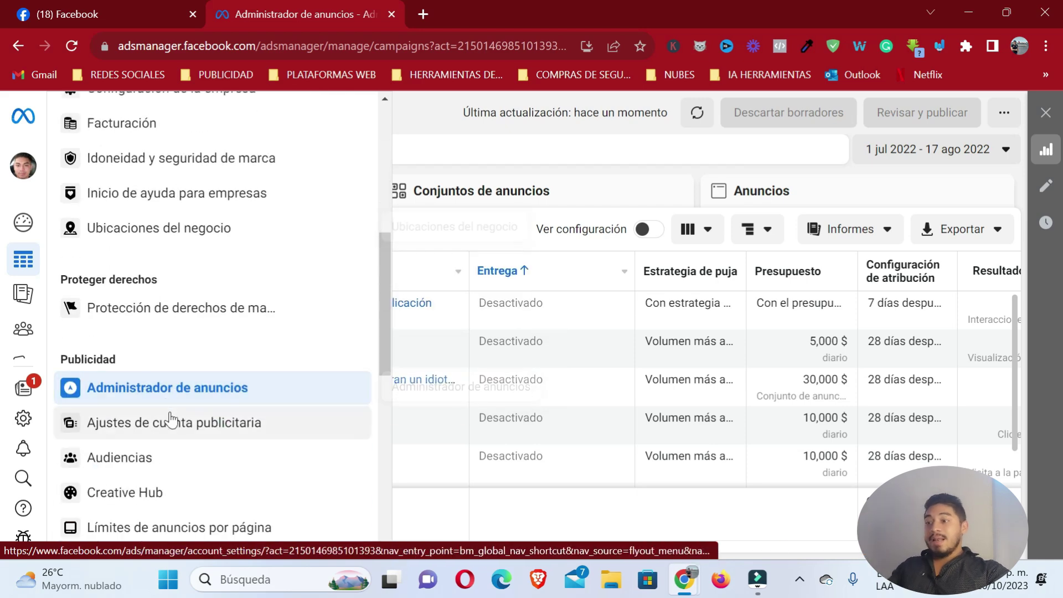
scroll(174, 349, "down", 4)
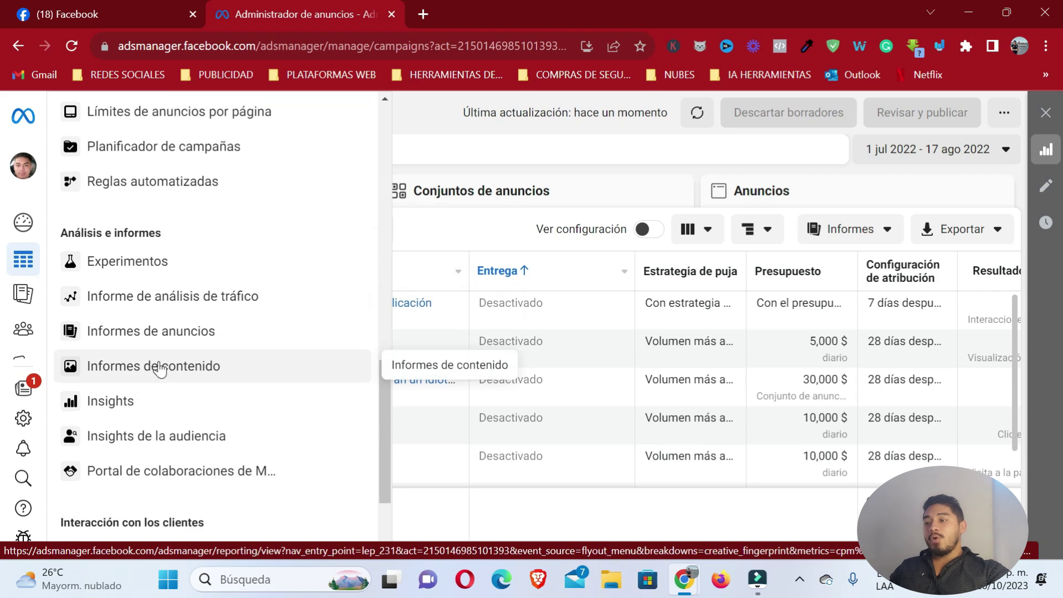
scroll(166, 399, "down", 2)
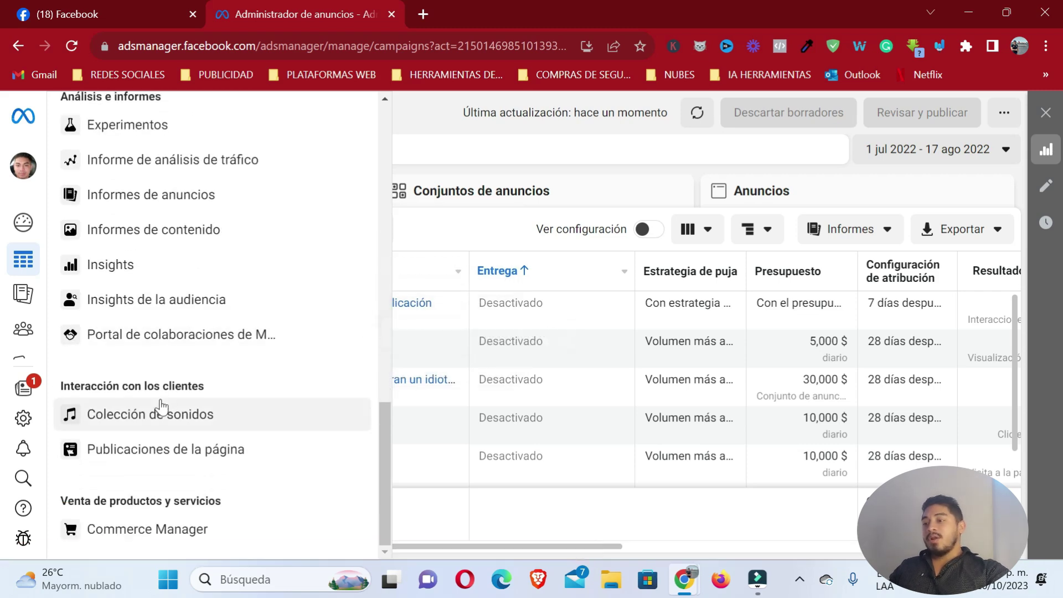
Find the Meta Business Suite page by searching "meta suite" in a new browser tab, and get started from it
left_click(429, 14)
type("meta s")
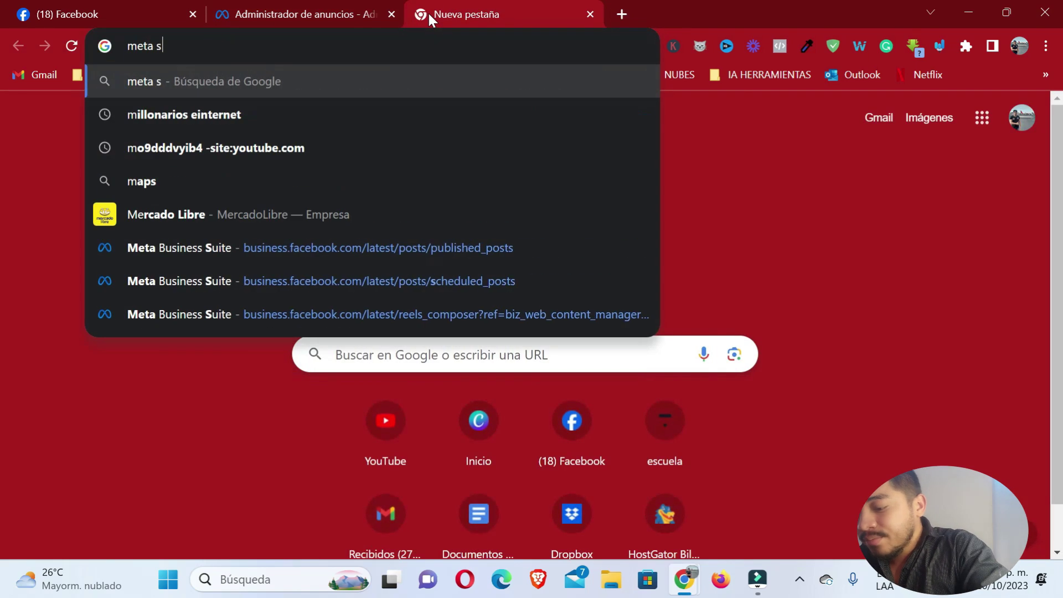
type("uite")
key("Return")
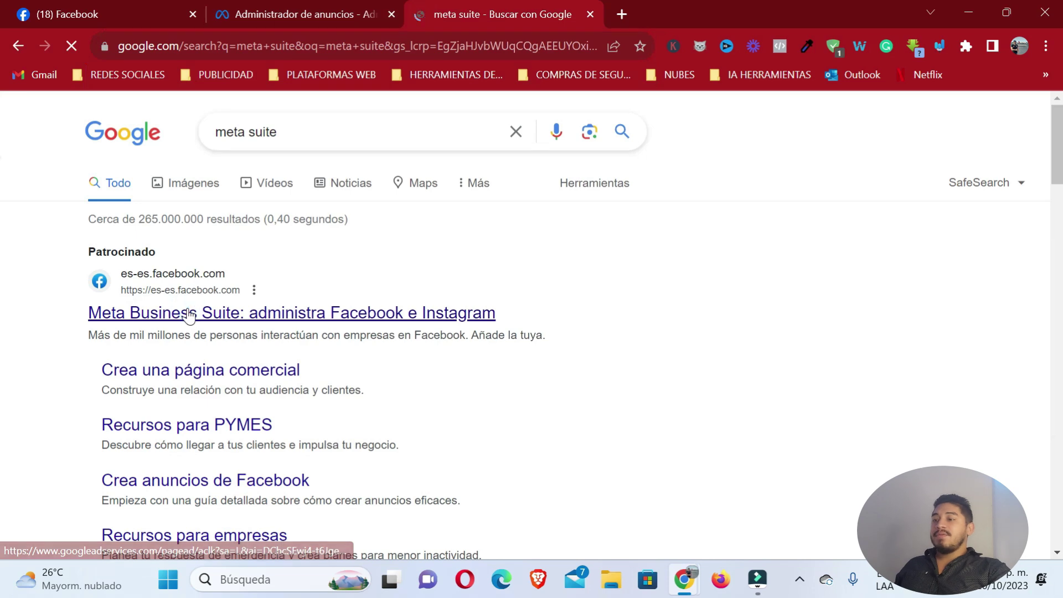
left_click(188, 314)
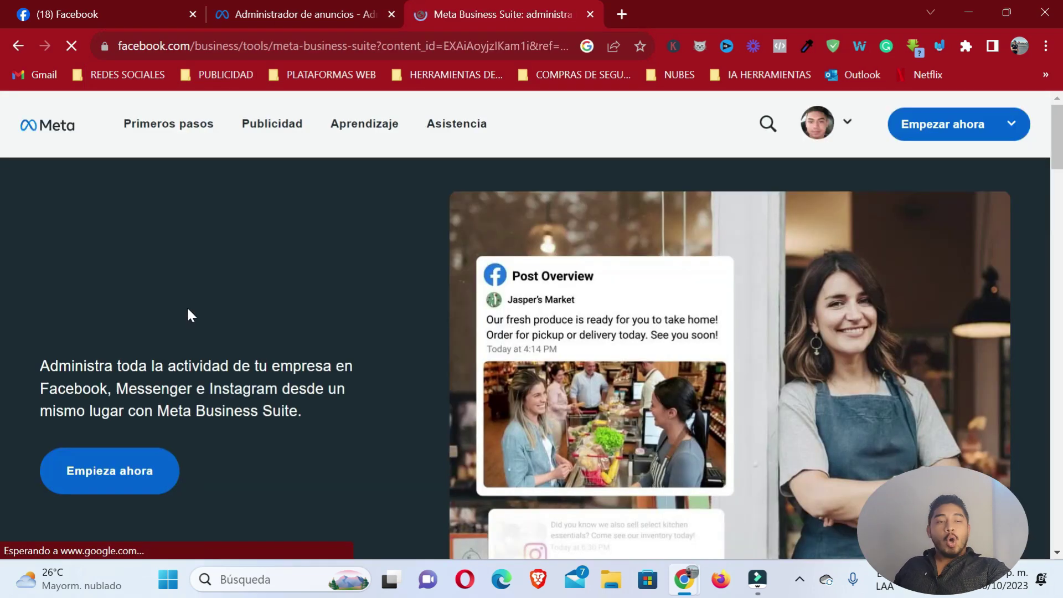
scroll(926, 115, "down", 1)
left_click(926, 114)
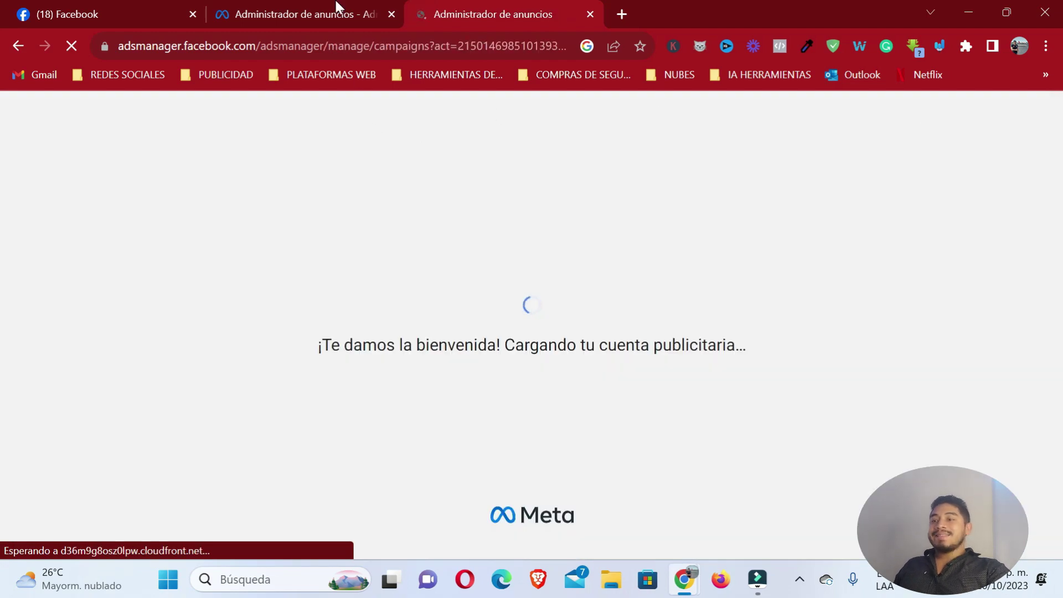
Return to the first Ads Manager tab and review the Todas las herramientas list from its end up to Accesos directos
left_click(301, 15)
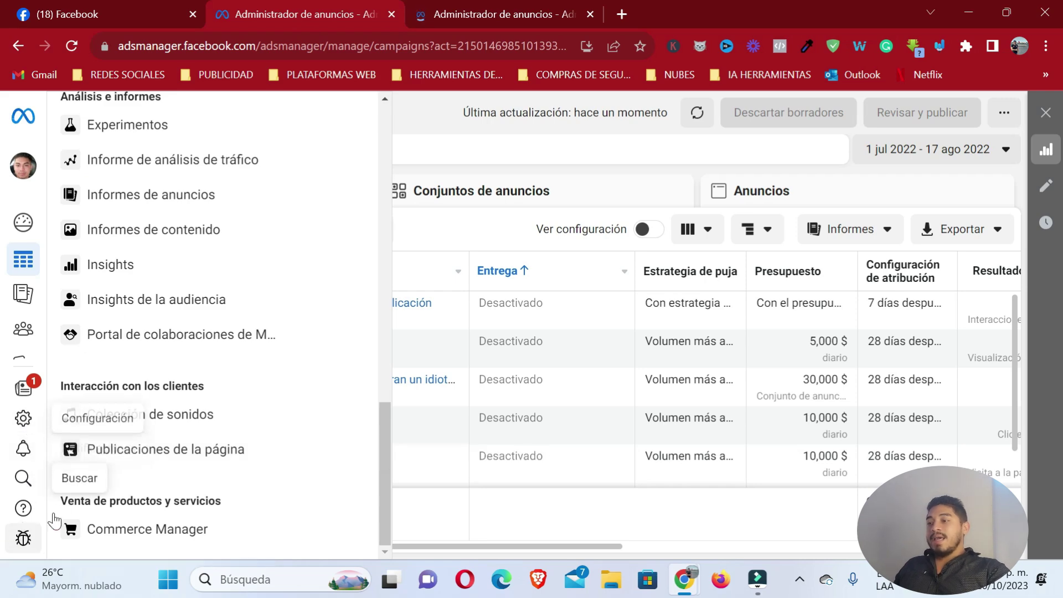
scroll(142, 388, "up", 3)
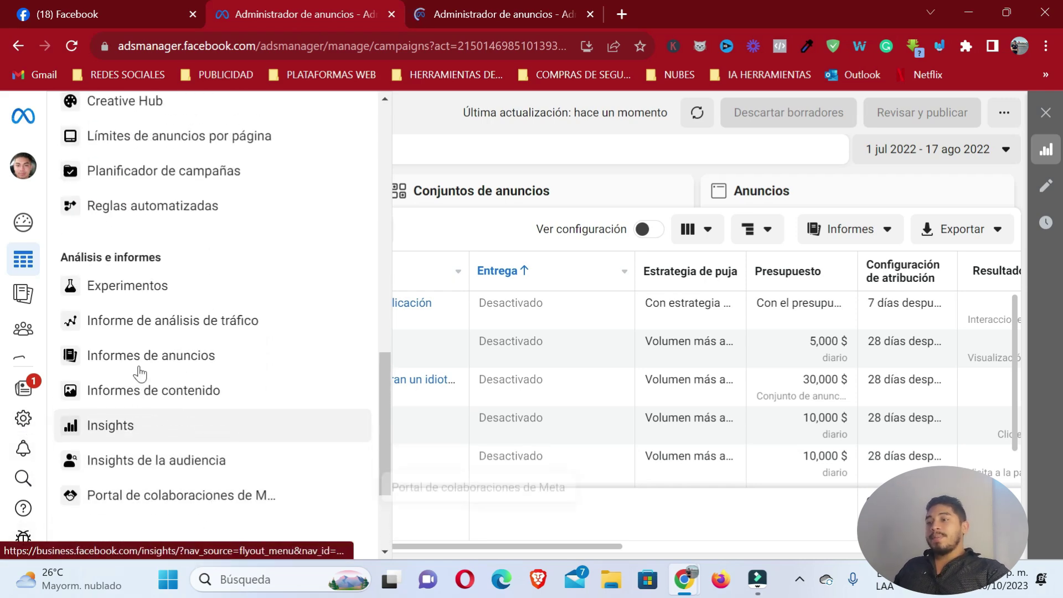
scroll(139, 375, "up", 9)
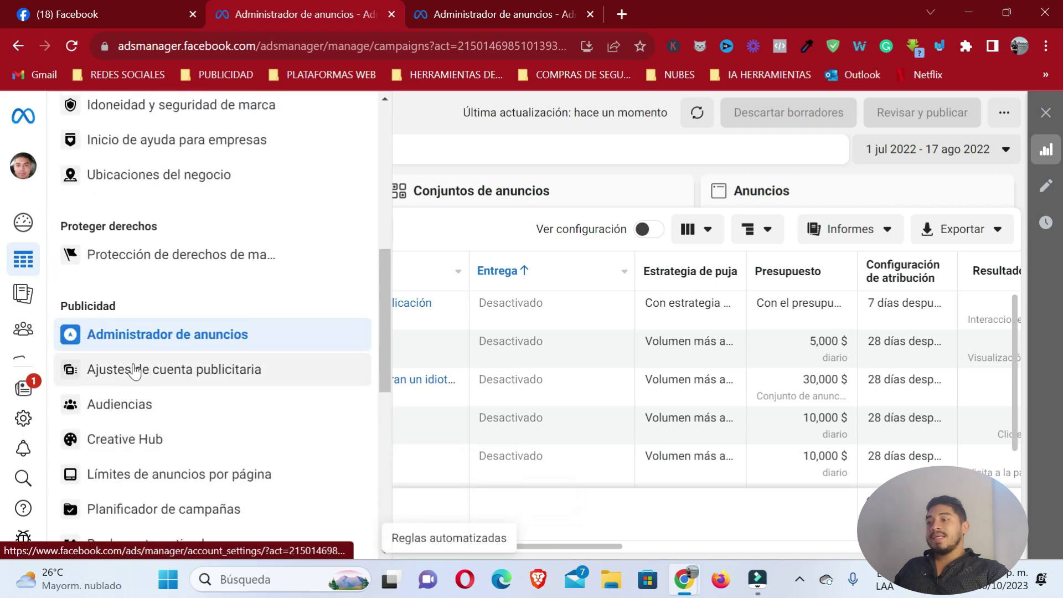
scroll(137, 370, "up", 3)
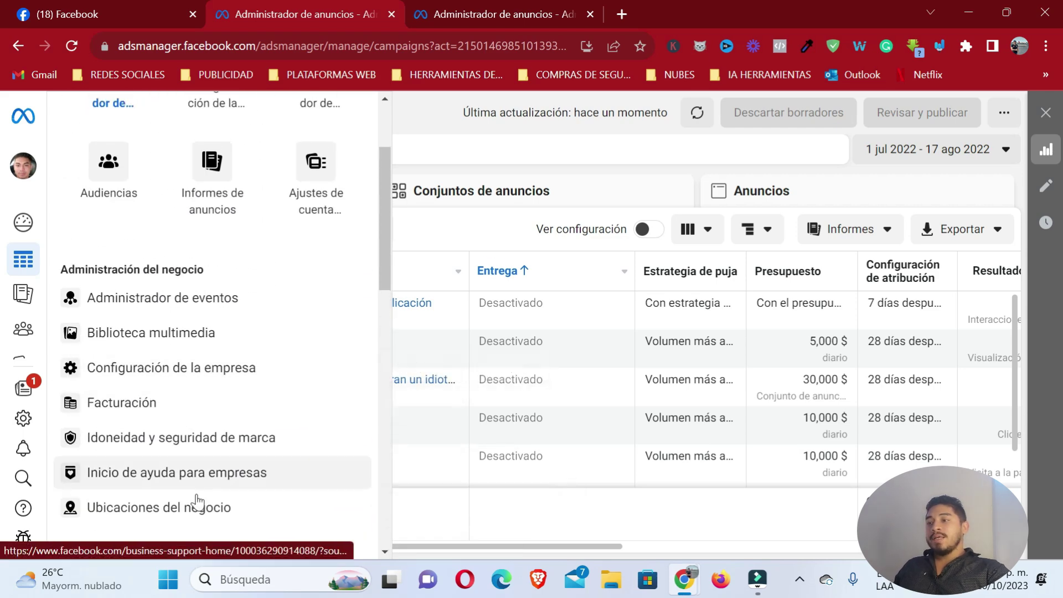
scroll(166, 427, "up", 3)
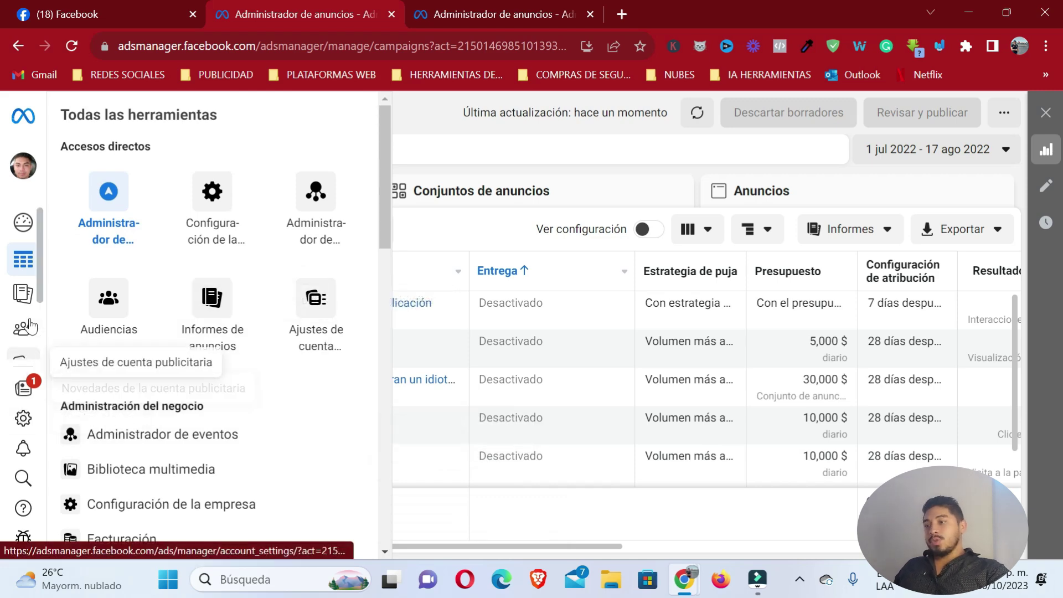
mouse_move(24, 244)
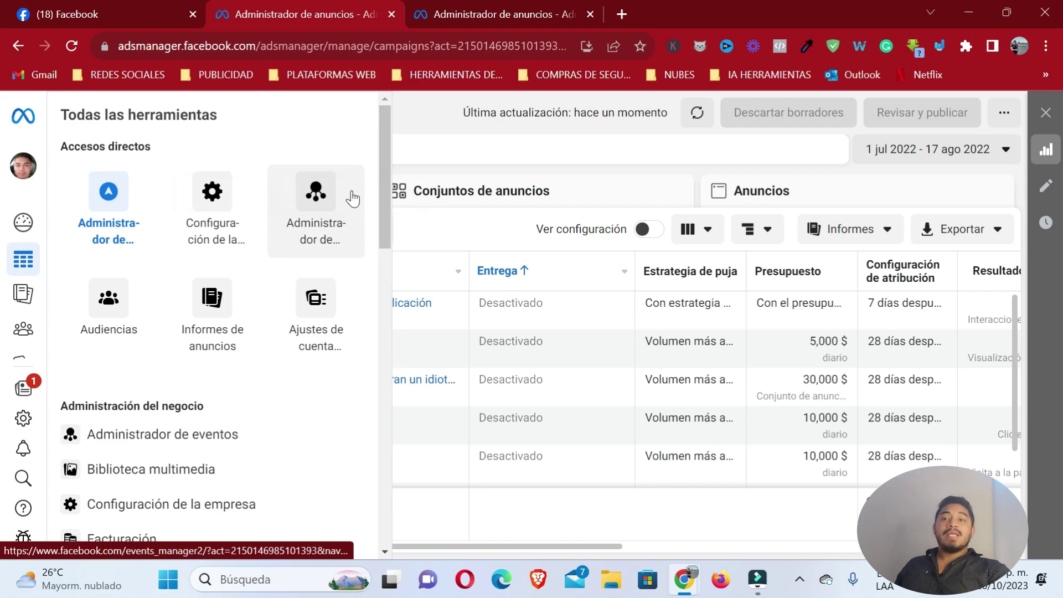
Switch Ads Manager from the personal account to the business account with 5 activos comerciales
left_click(22, 167)
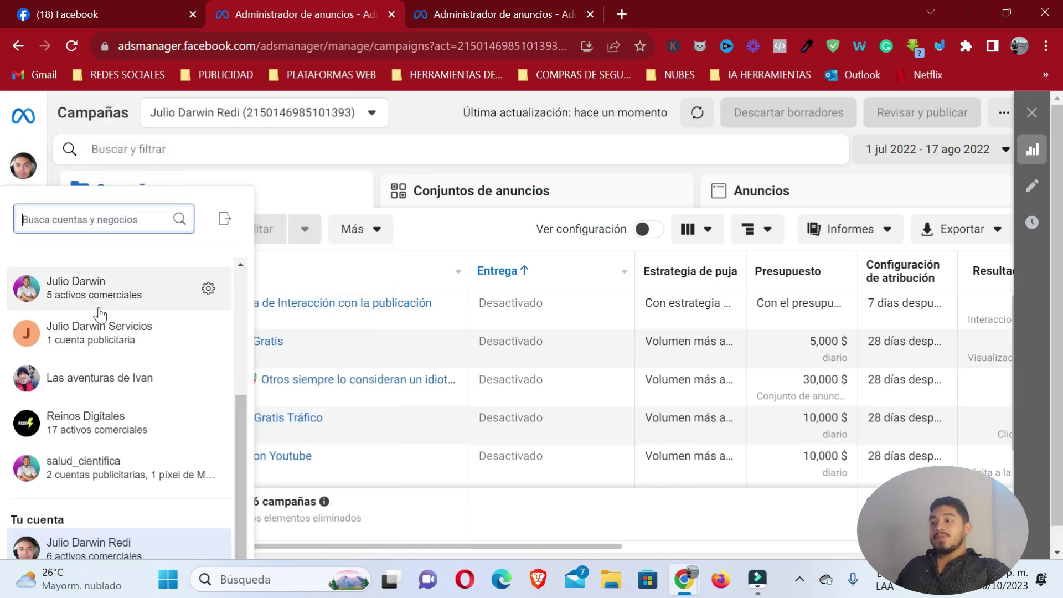
scroll(82, 352, "down", 1)
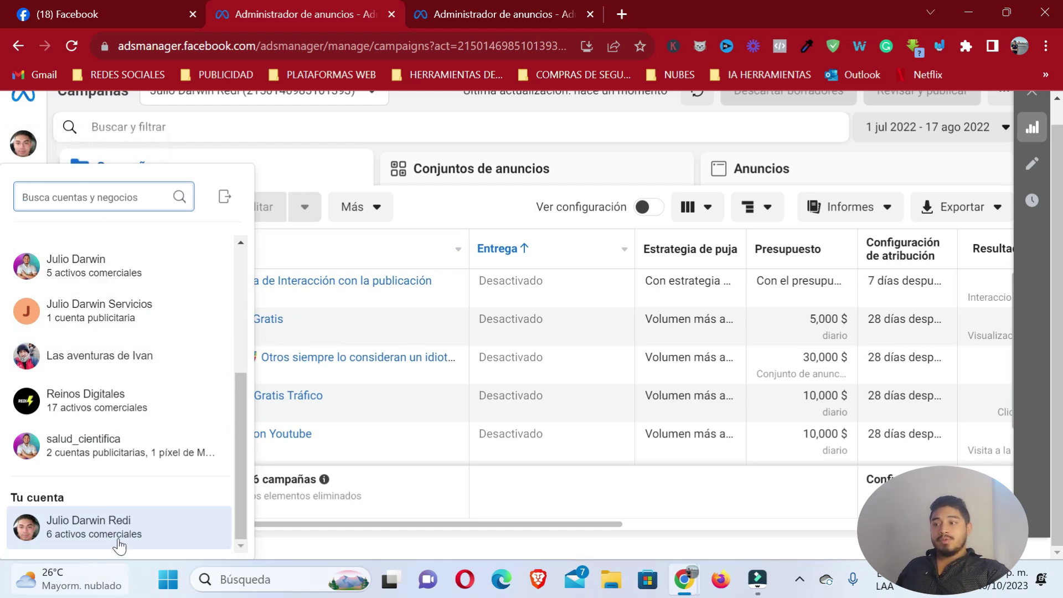
left_click(78, 269)
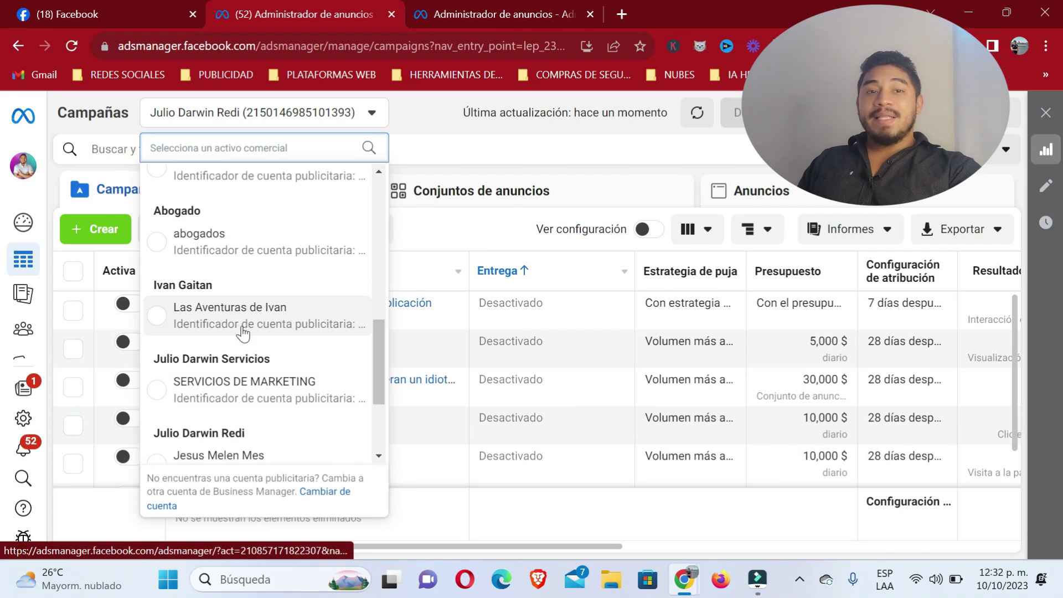
Look through the list of ad accounts and switch to the Reinos Digitales account listed just below Marketing
scroll(227, 327, "up", 4)
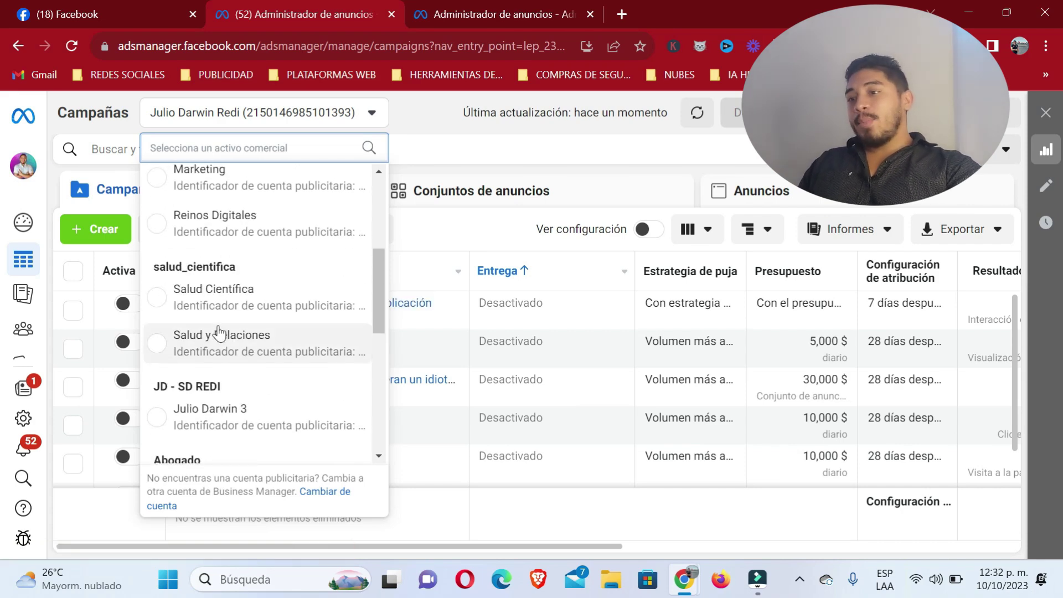
scroll(218, 332, "up", 4)
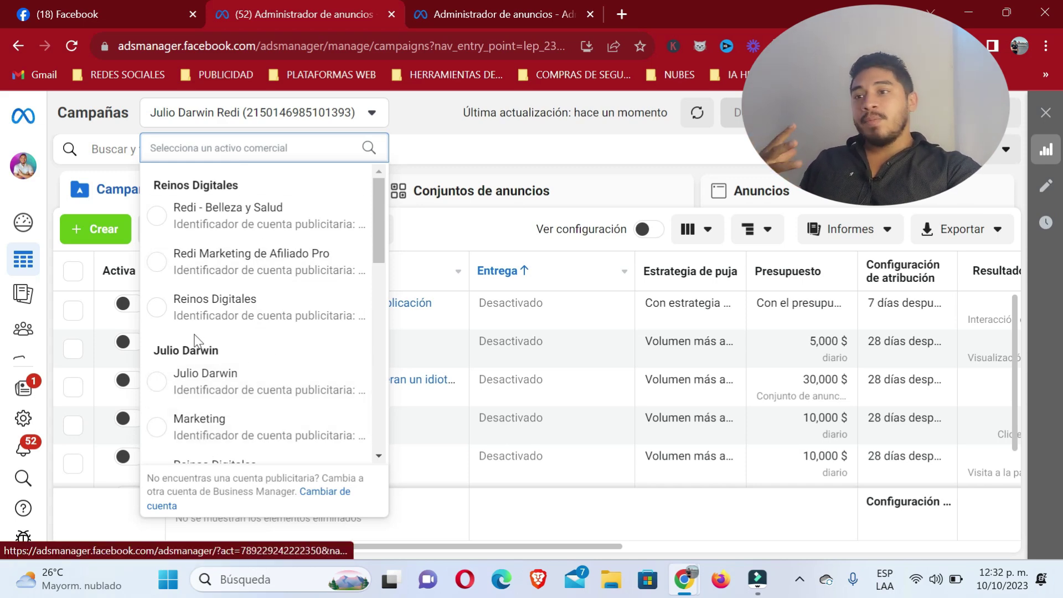
scroll(224, 429, "down", 2)
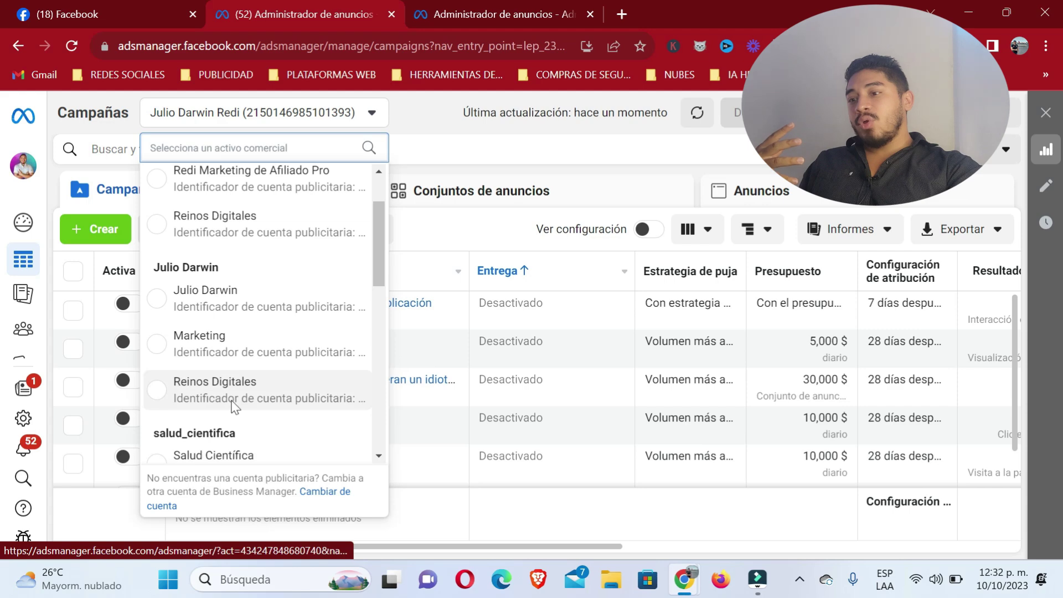
left_click(232, 406)
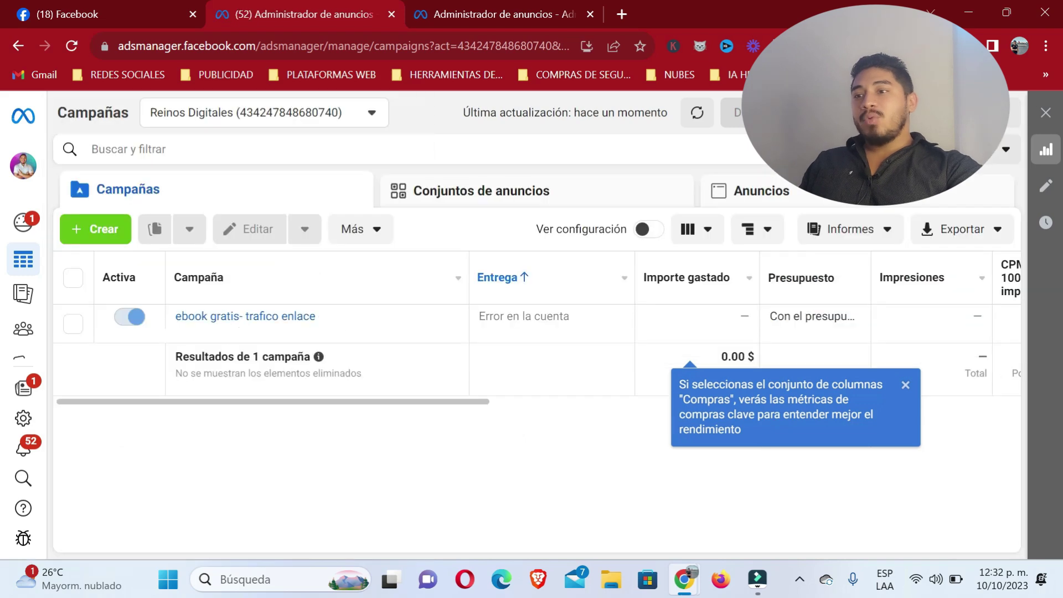
Switch to the Marketing ad account and dismiss its Novedades de la cuenta publicitaria notice
left_click(361, 119)
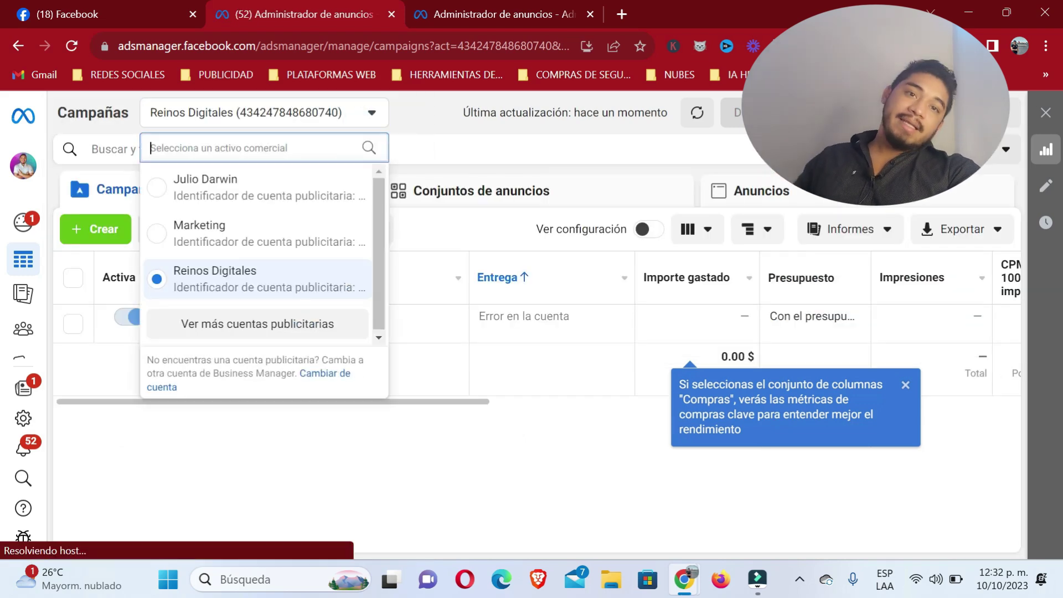
left_click(226, 238)
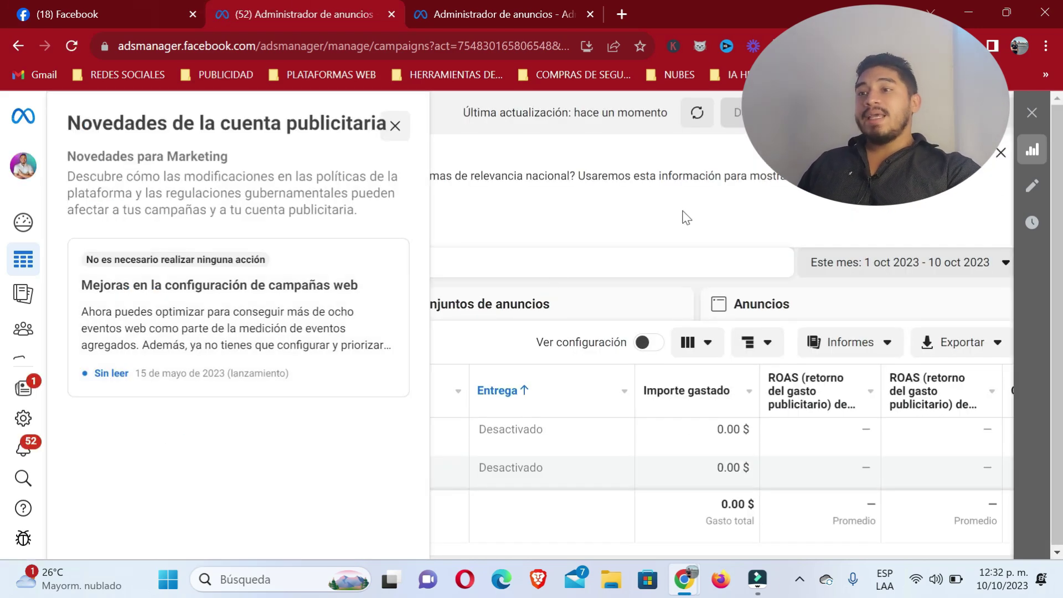
left_click(397, 125)
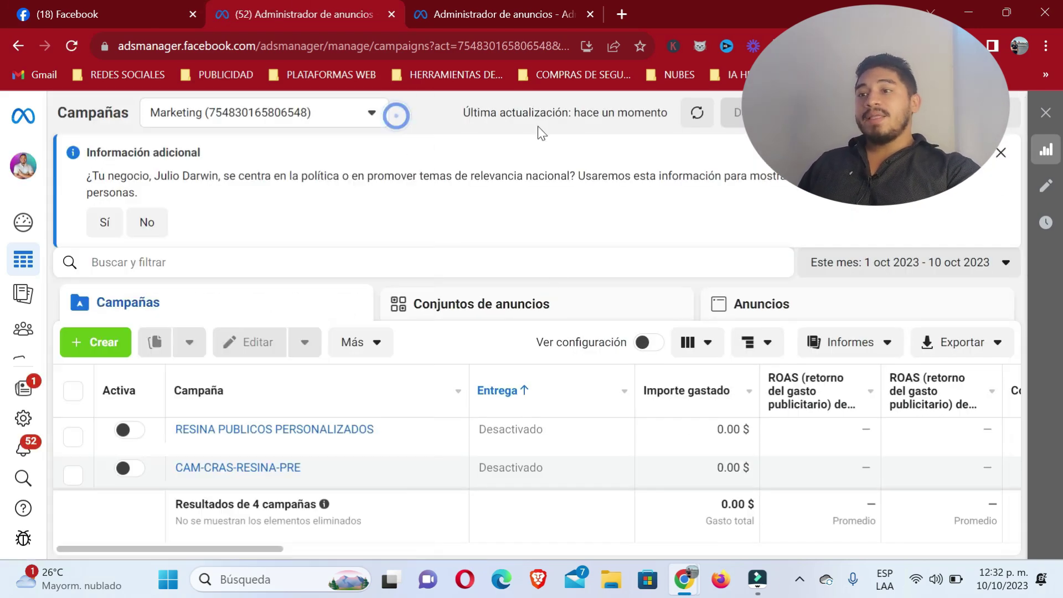
Start a new campaign and review the available campaign objectives from Reconocimiento to Ventas
left_click(91, 343)
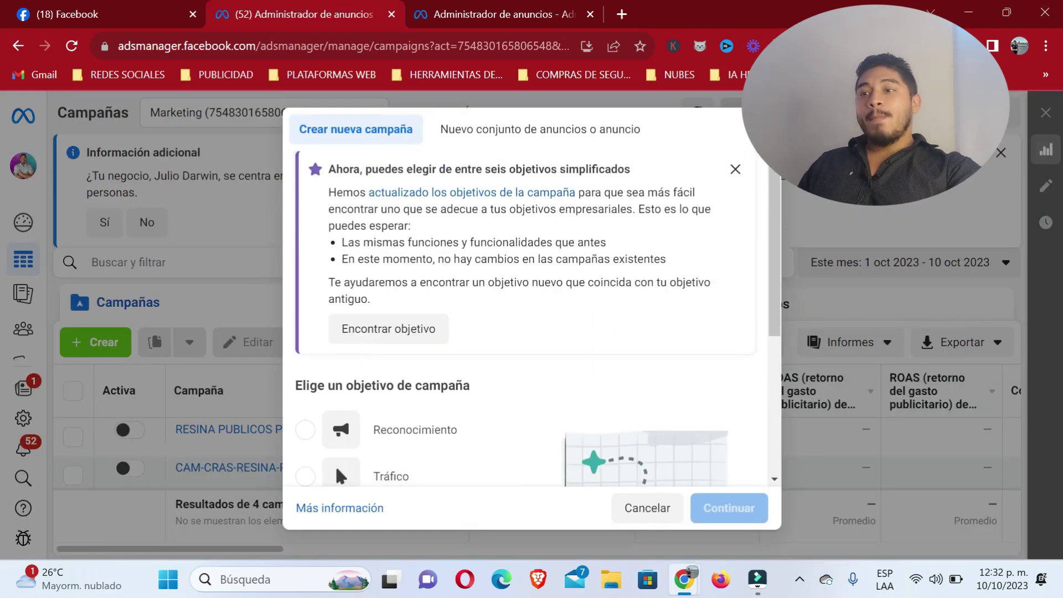
scroll(420, 315, "down", 3)
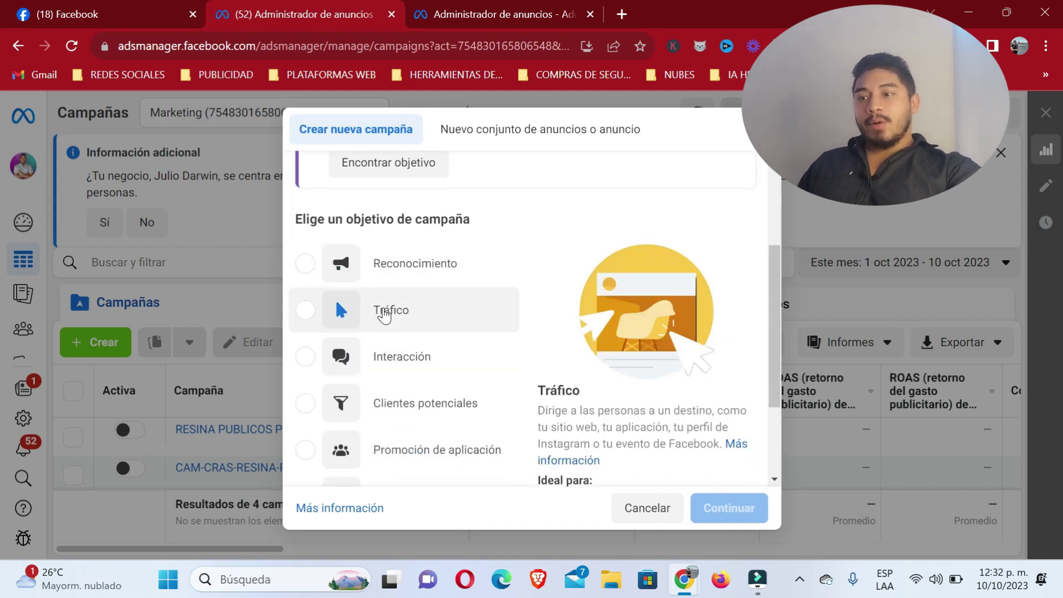
scroll(413, 421, "down", 2)
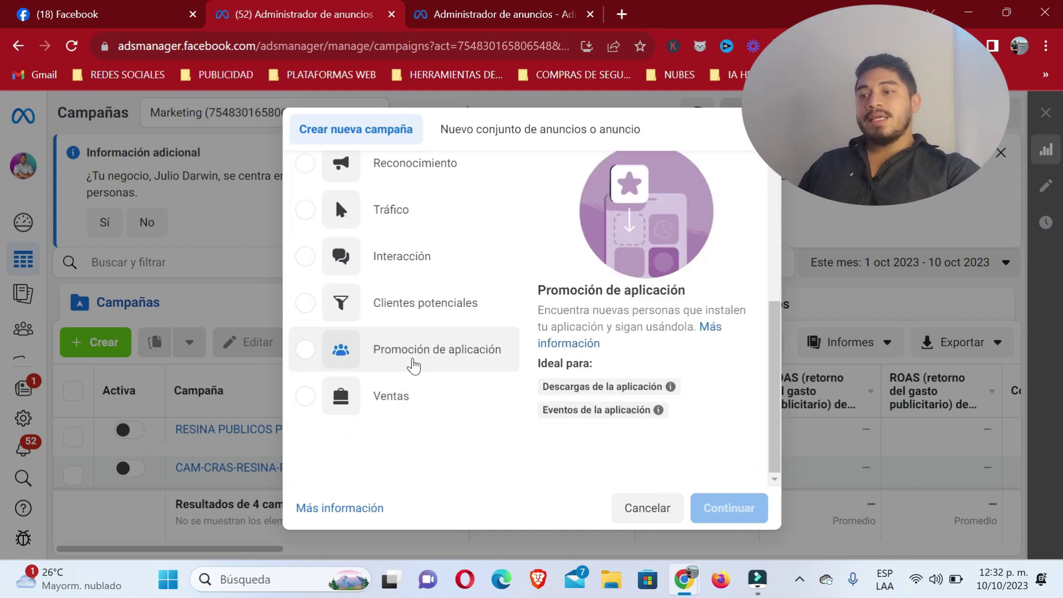
scroll(394, 411, "up", 5)
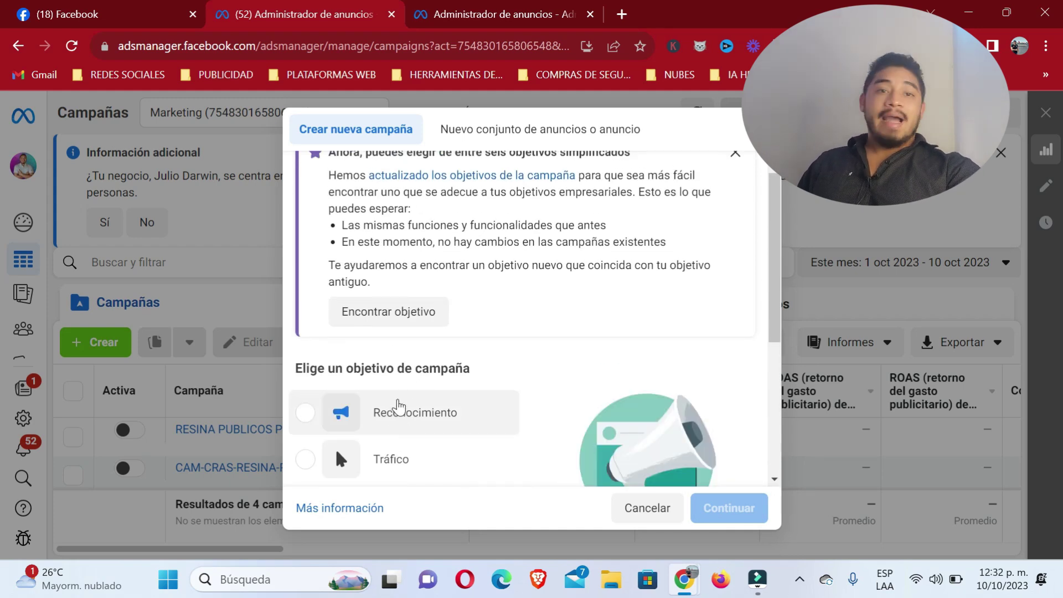
scroll(397, 401, "down", 3)
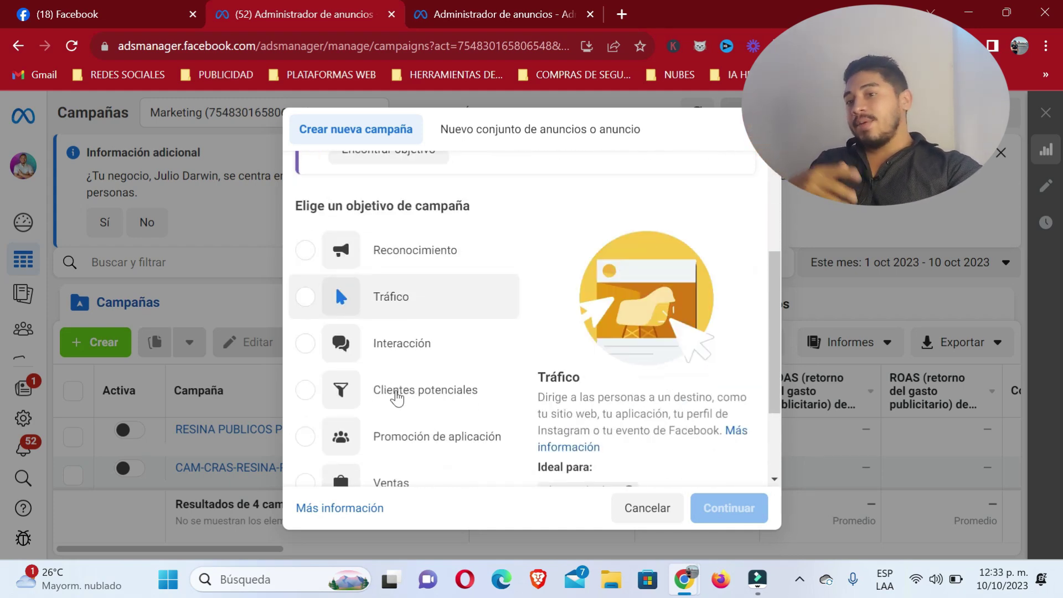
scroll(377, 216, "down", 2)
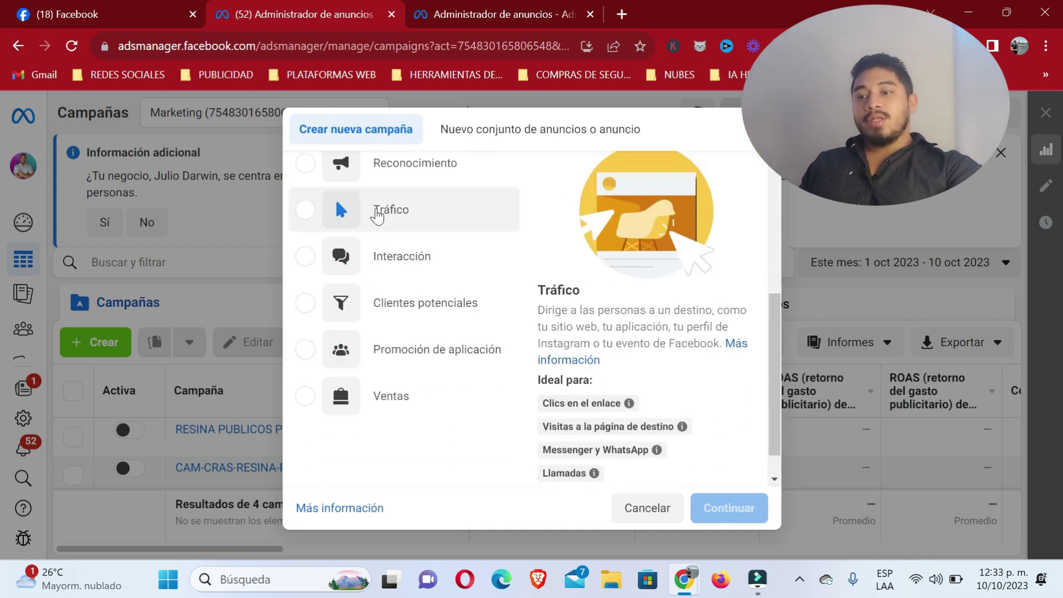
scroll(388, 232, "up", 2)
scroll(531, 332, "down", 2)
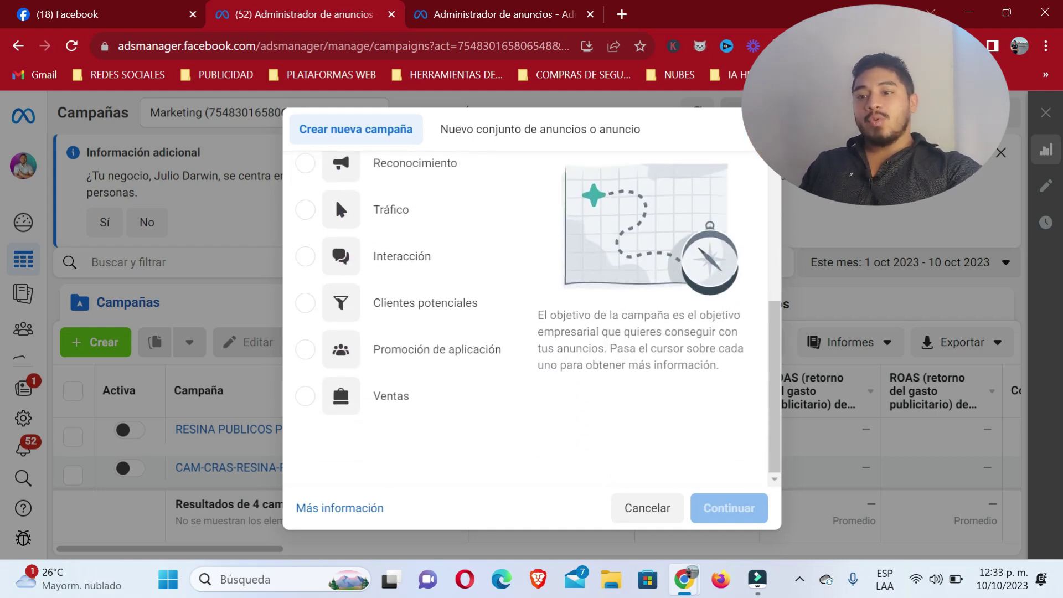
scroll(498, 344, "up", 2)
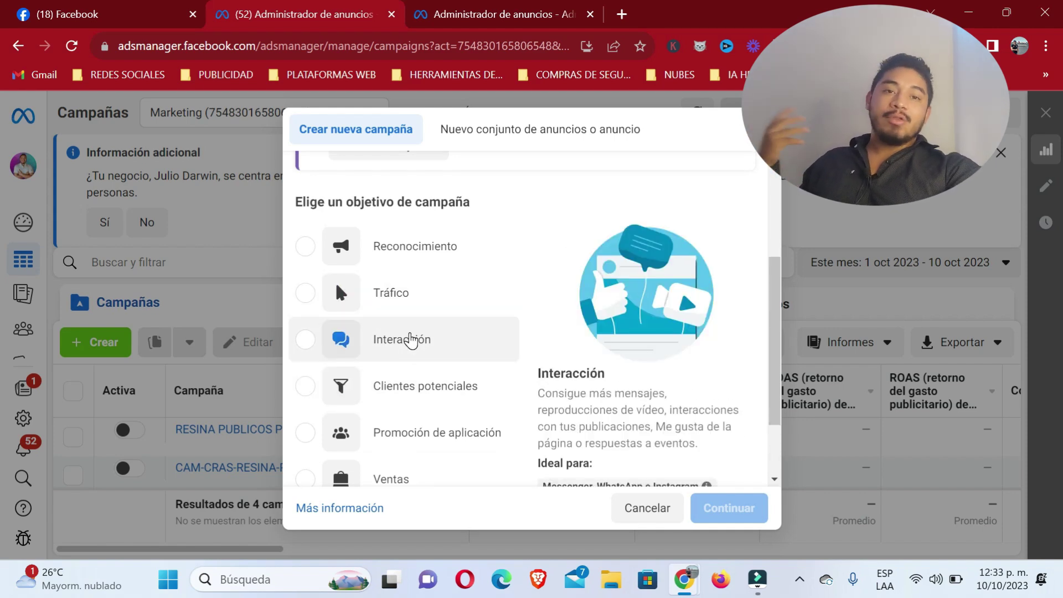
scroll(407, 349, "down", 2)
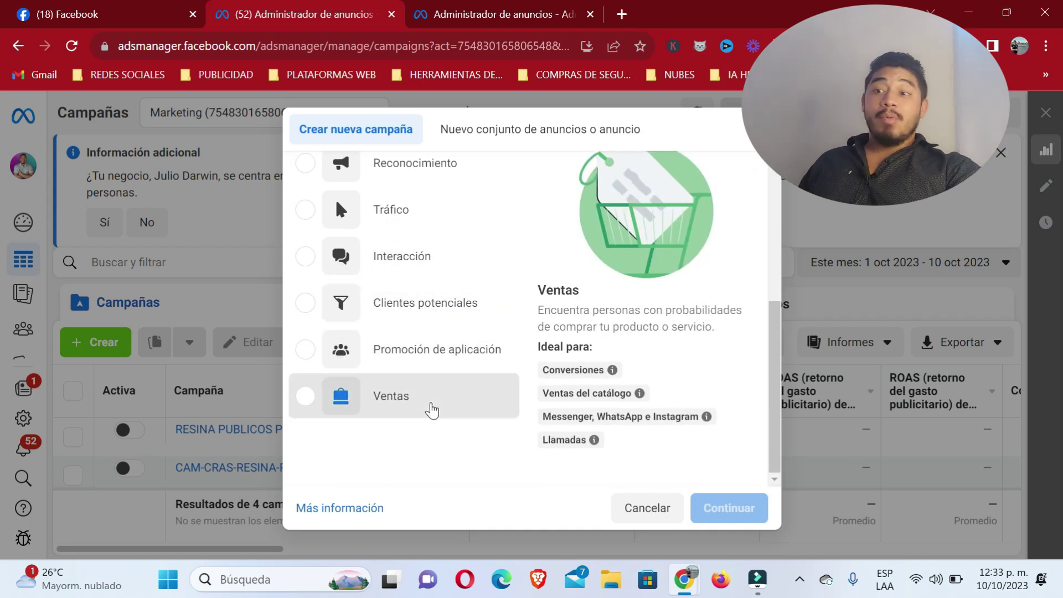
Create a Ventas campaign with the Campaña de compras de Advantage+ configuration and look through its settings
left_click(427, 410)
left_click(728, 508)
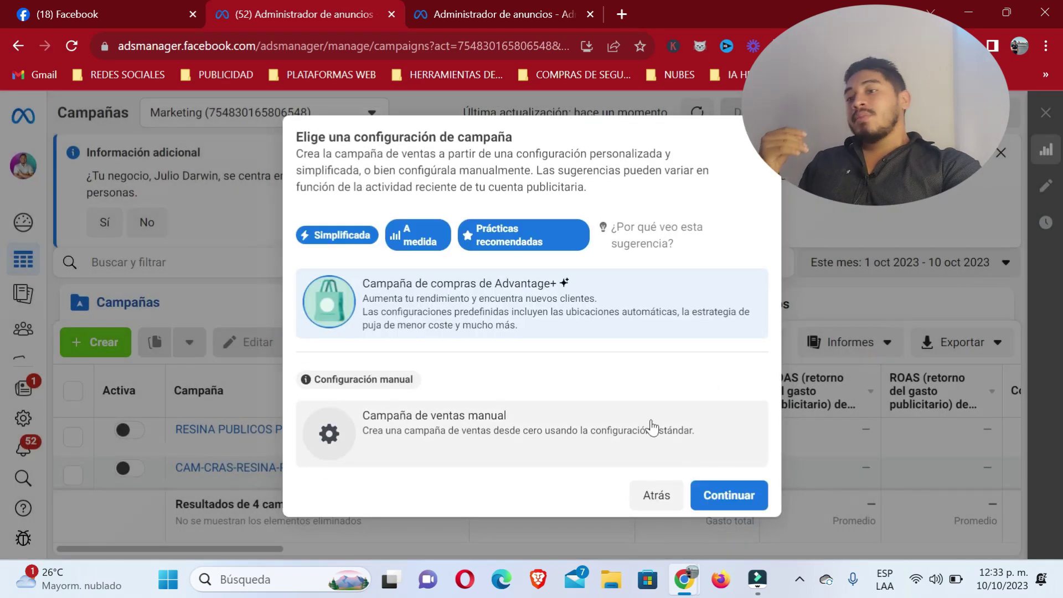
left_click(710, 497)
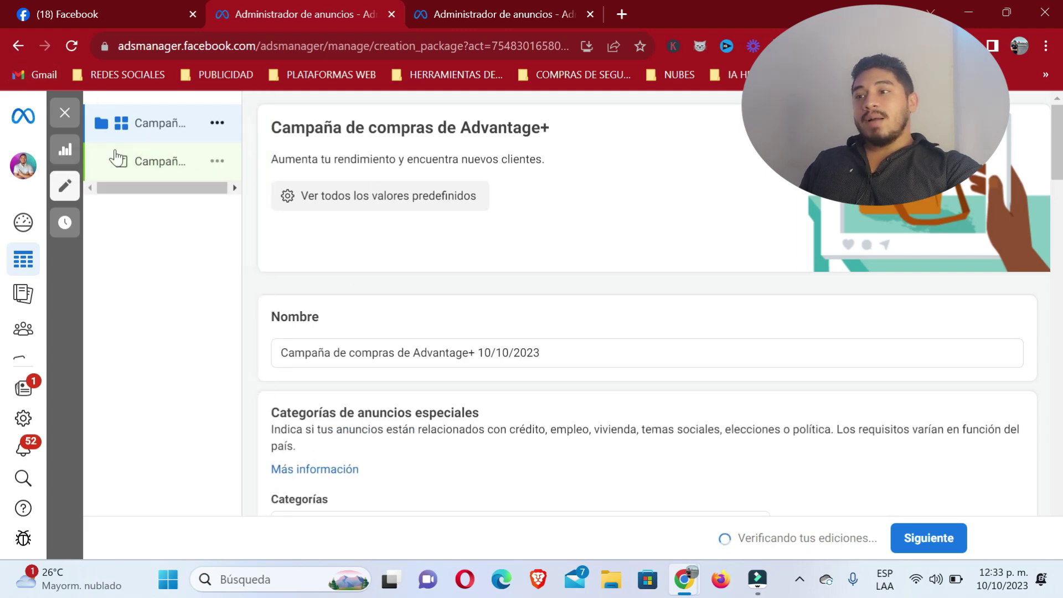
scroll(550, 339, "down", 10)
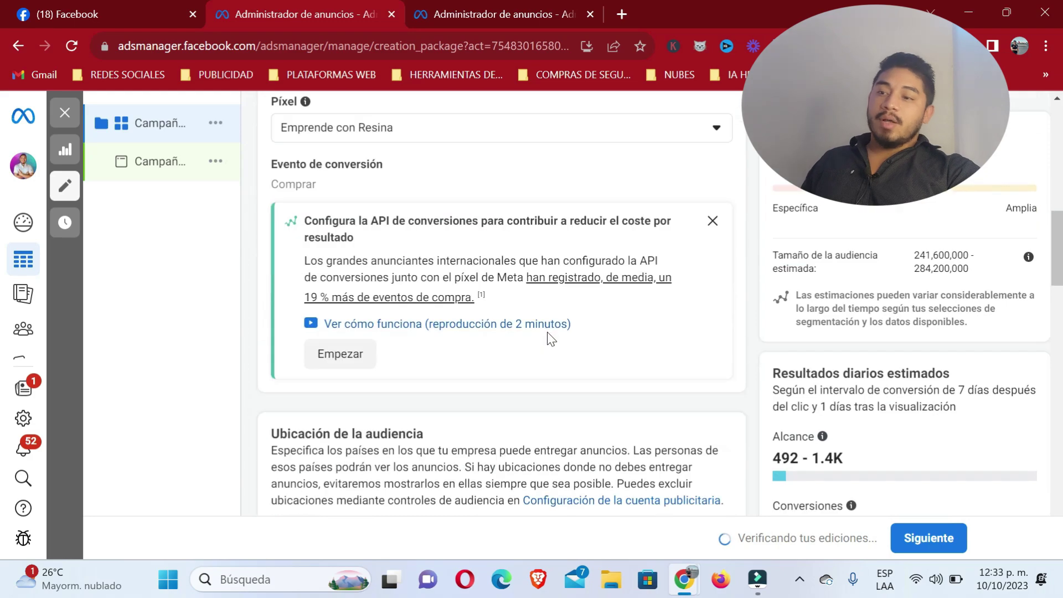
Return to the campaign list, select the draft Advantage+ campaign and review its editing options
left_click(18, 46)
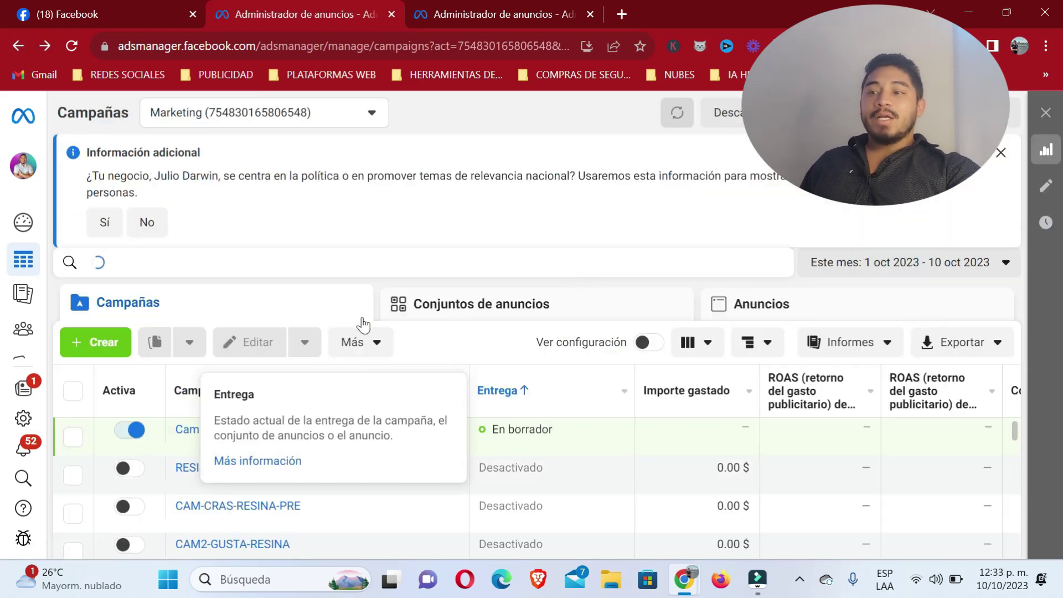
left_click(74, 437)
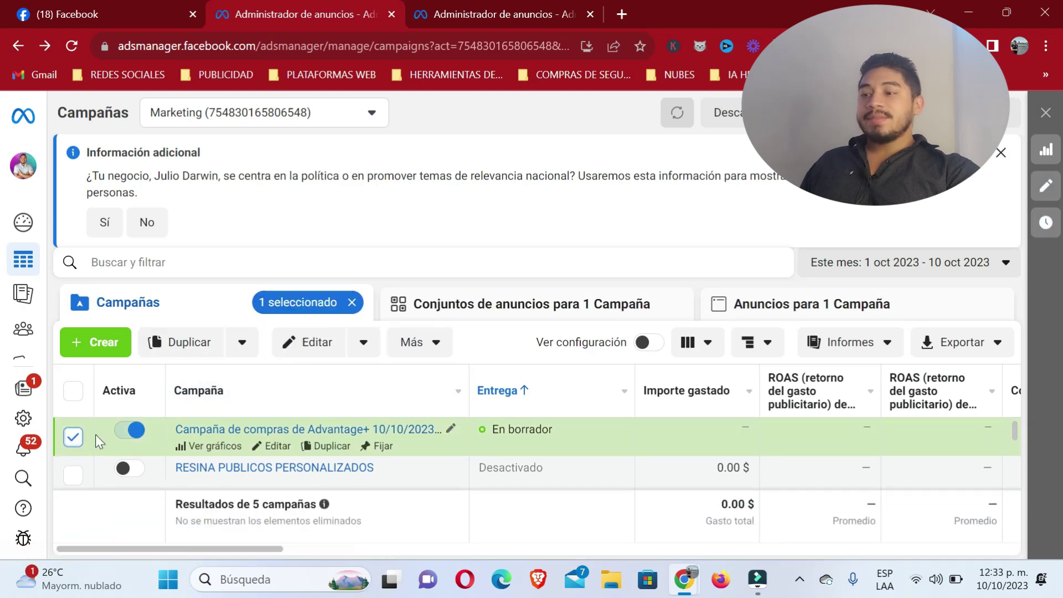
left_click(364, 342)
scroll(294, 470, "down", 3)
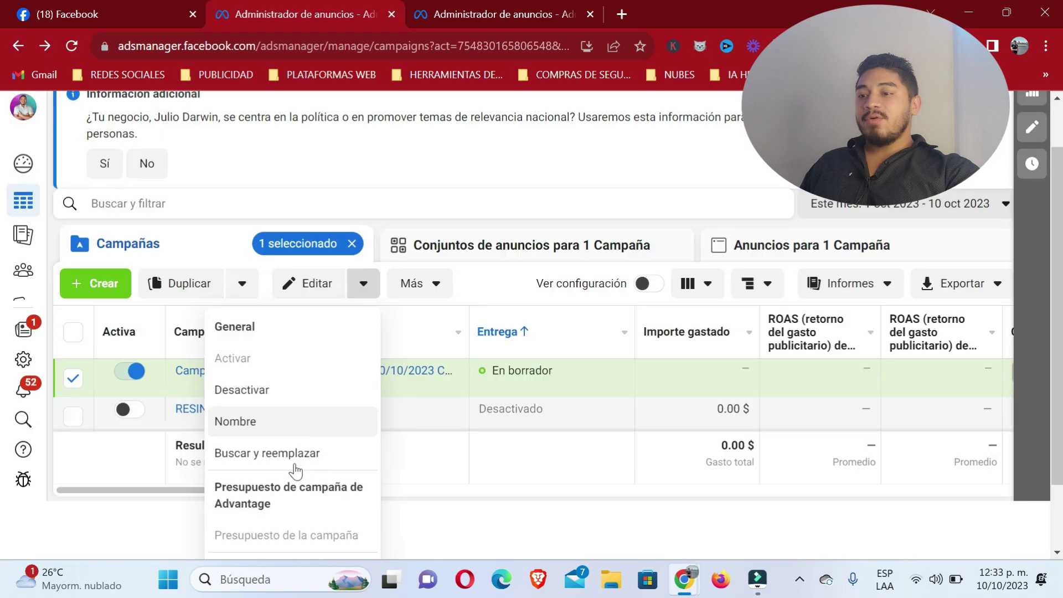
scroll(326, 380, "up", 3)
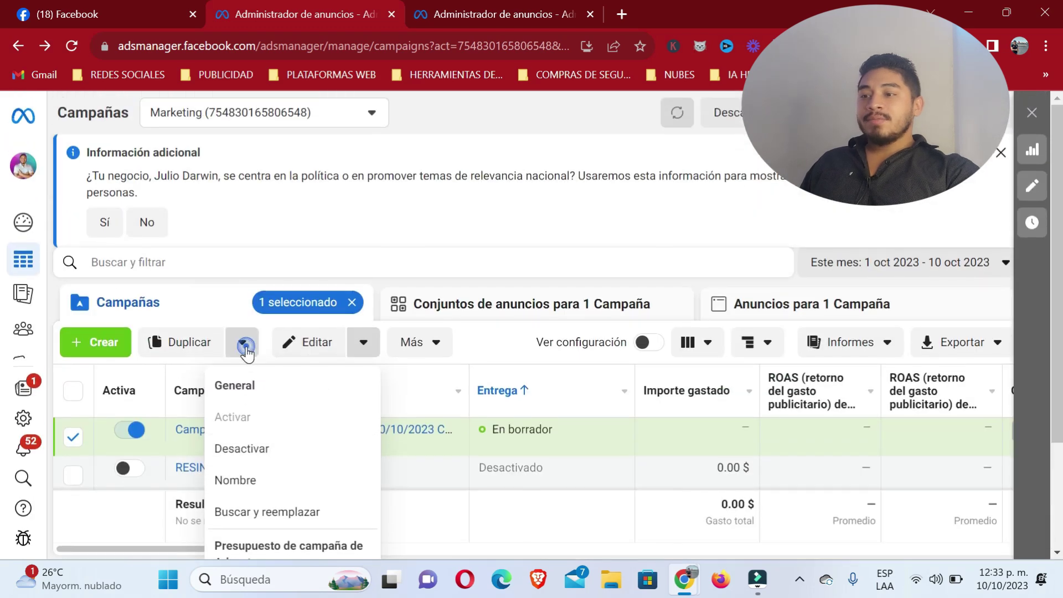
Review the additional actions and the duplication options available for the selected draft campaign
left_click(245, 345)
left_click(421, 343)
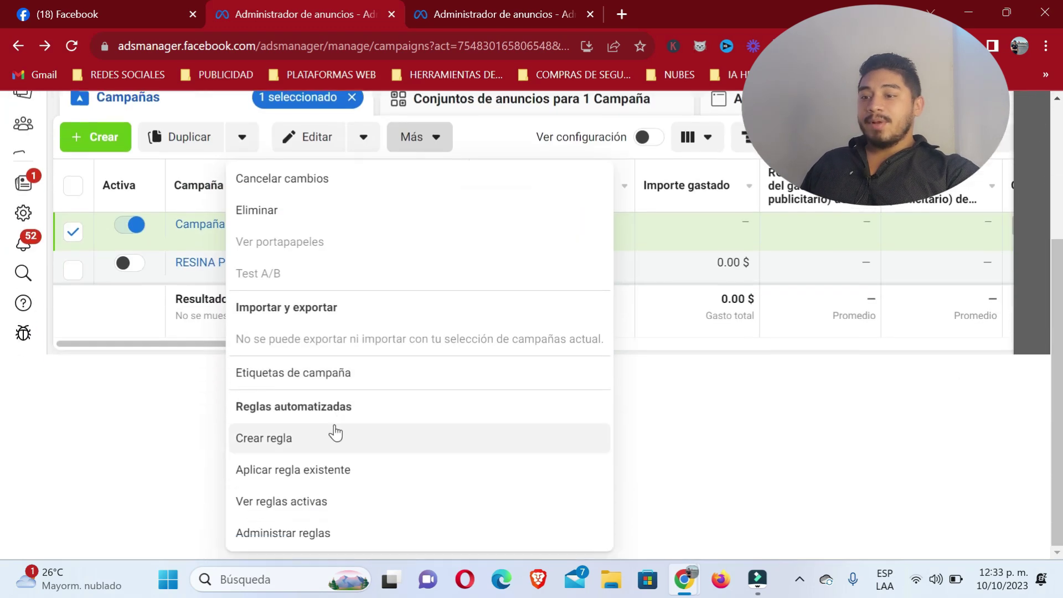
scroll(288, 515, "up", 4)
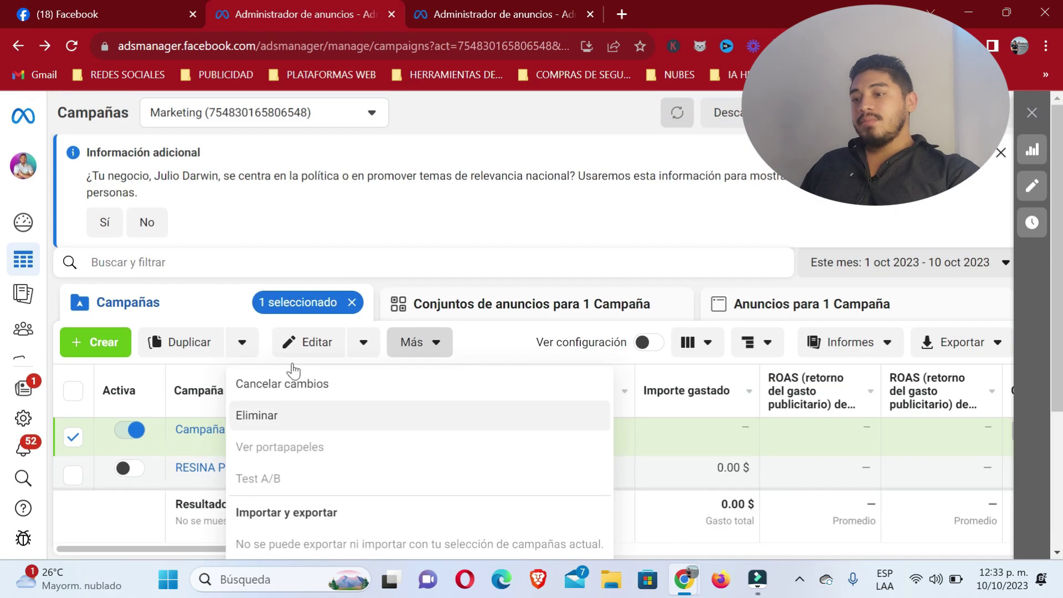
left_click(498, 346)
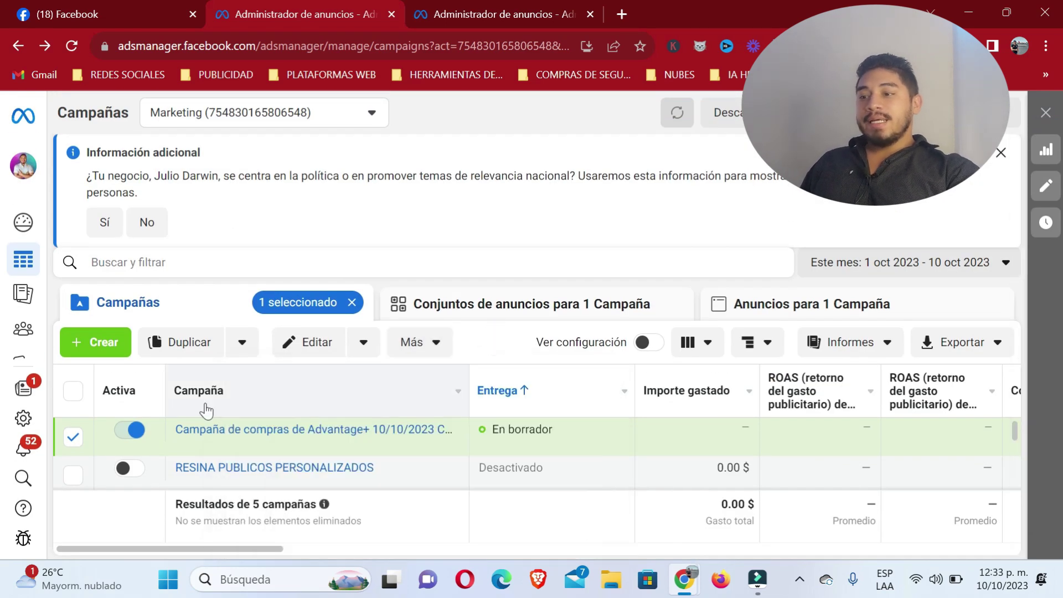
left_click(241, 346)
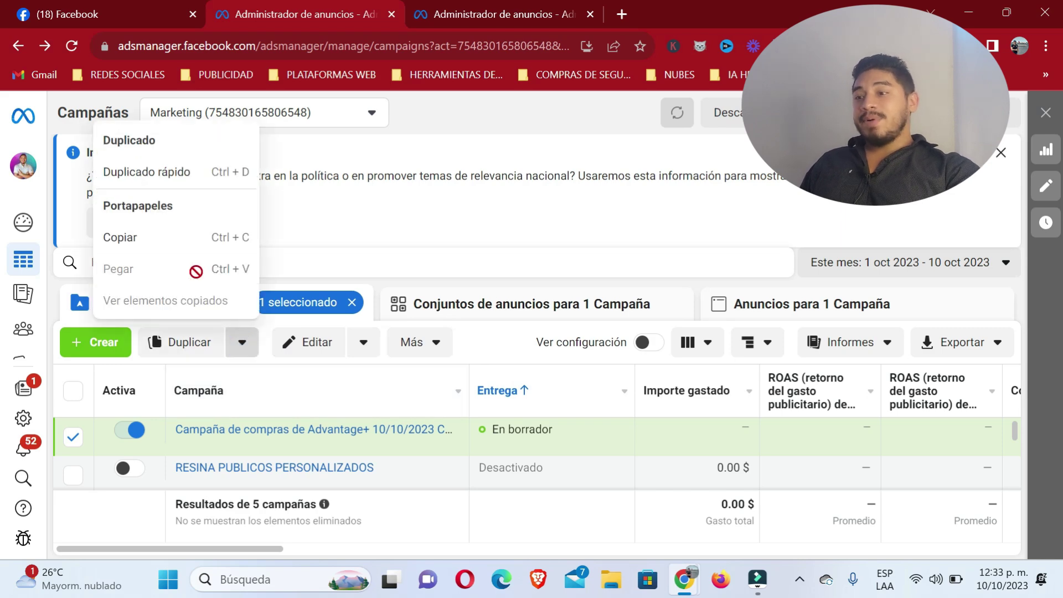
left_click(514, 340)
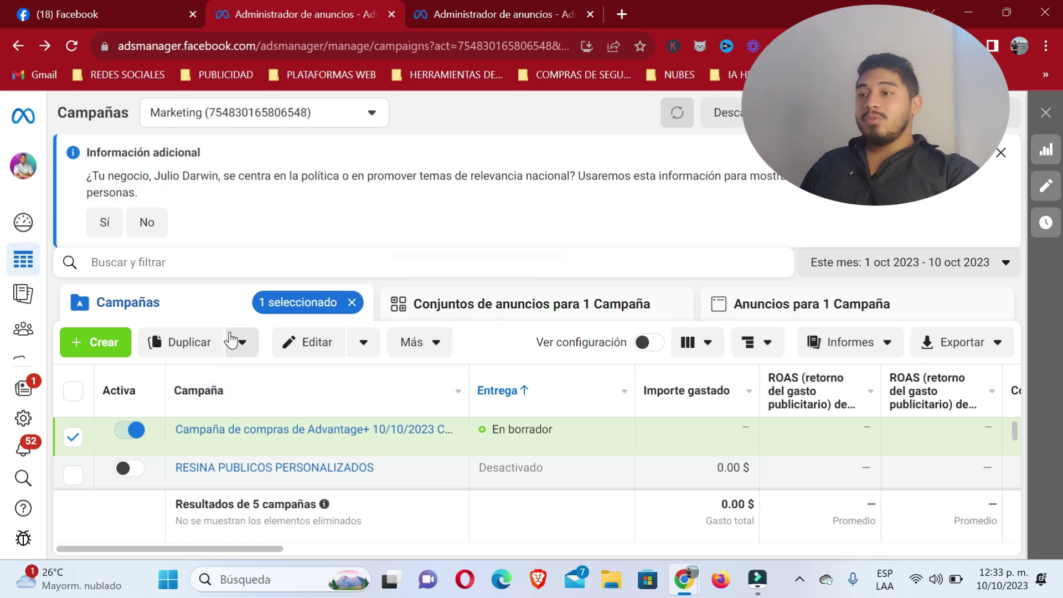
Dismiss the Información adicional notice and display the ad sets of the selected campaign
left_click(1000, 162)
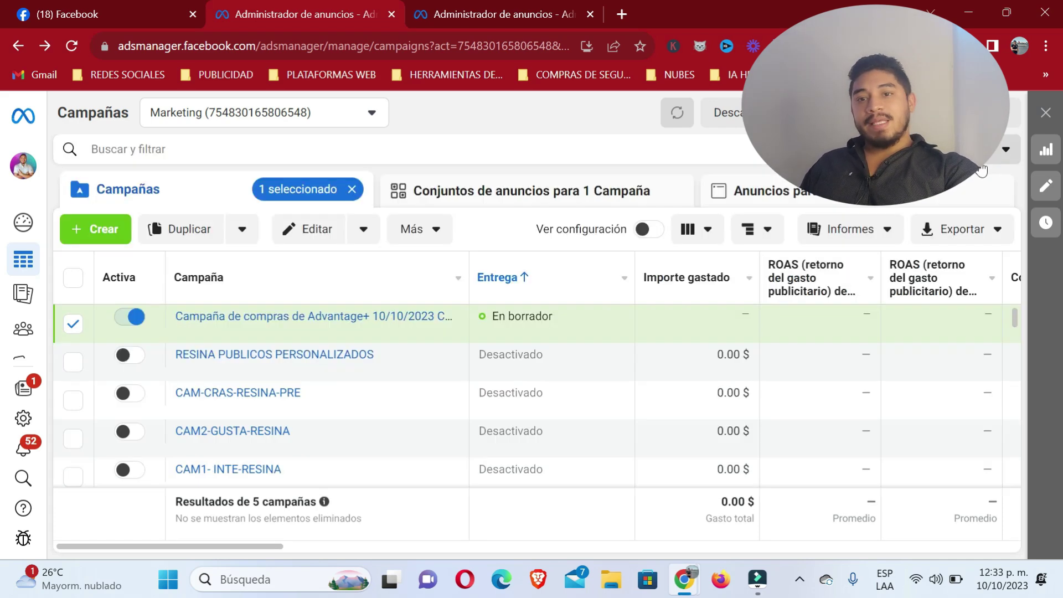
left_click(506, 195)
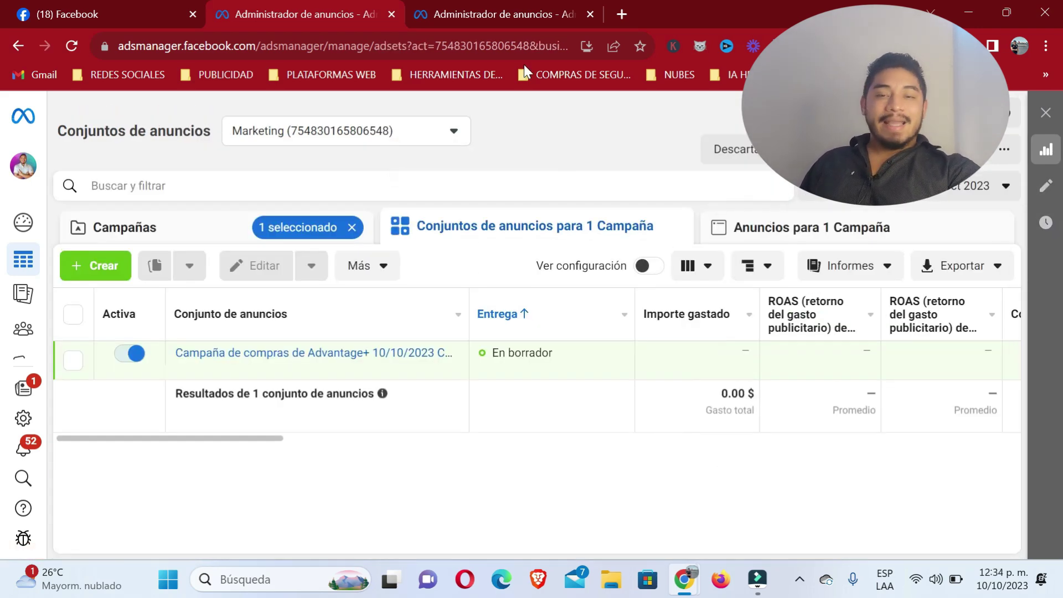
Switch to the Canva design, present it full screen from the Entendiendo el Business Manager slide and advance two slides
left_click(157, 7)
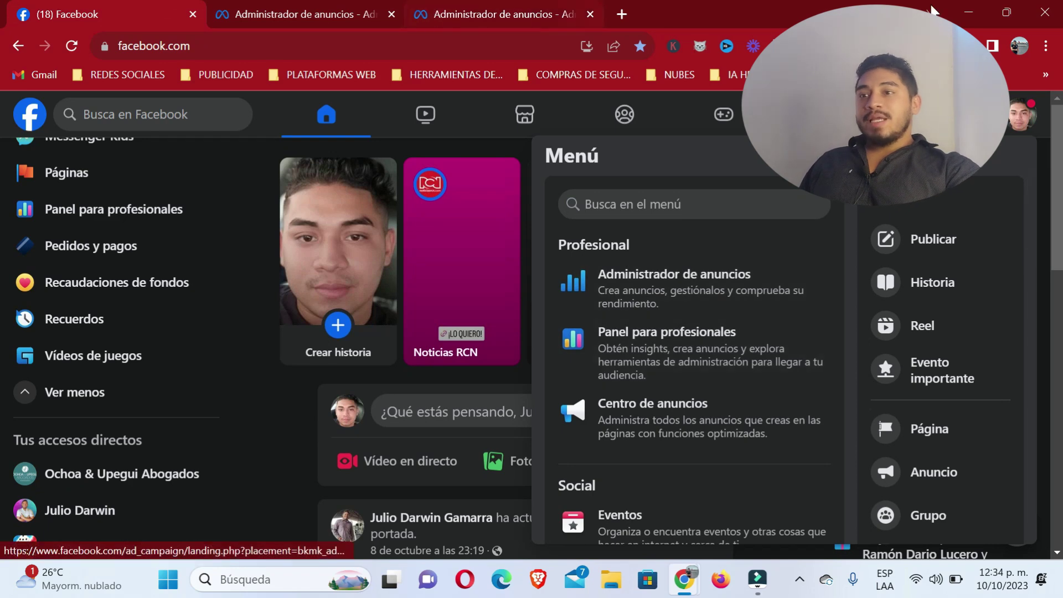
key("alt+Tab")
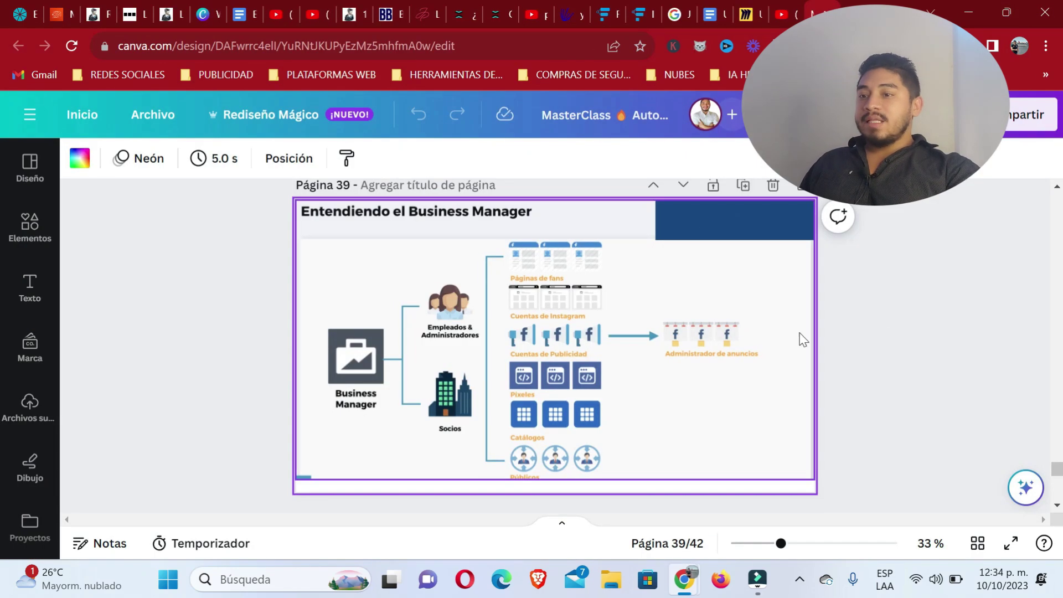
left_click(1010, 546)
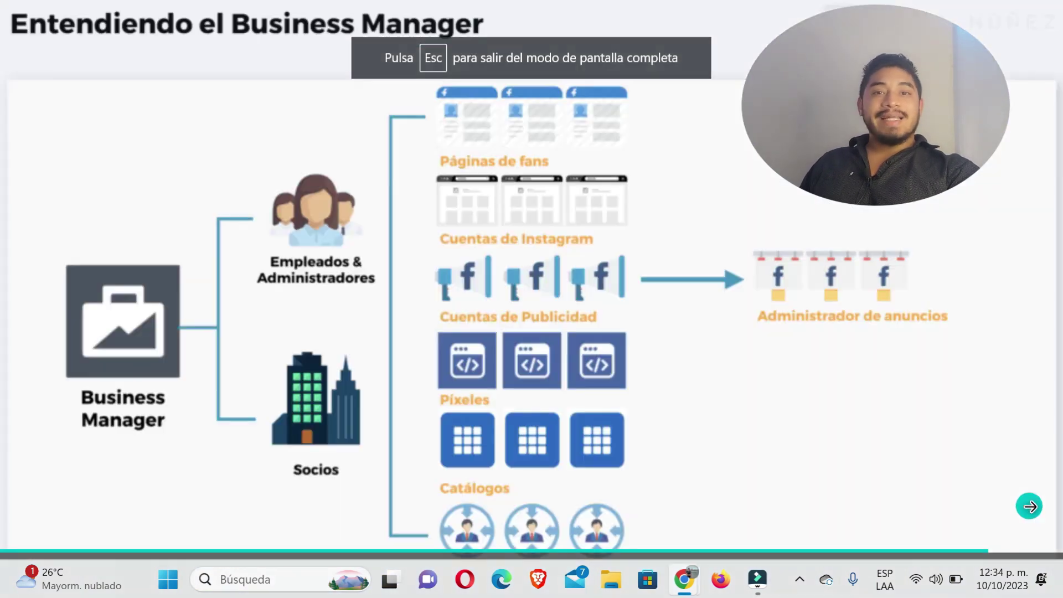
key("Right")
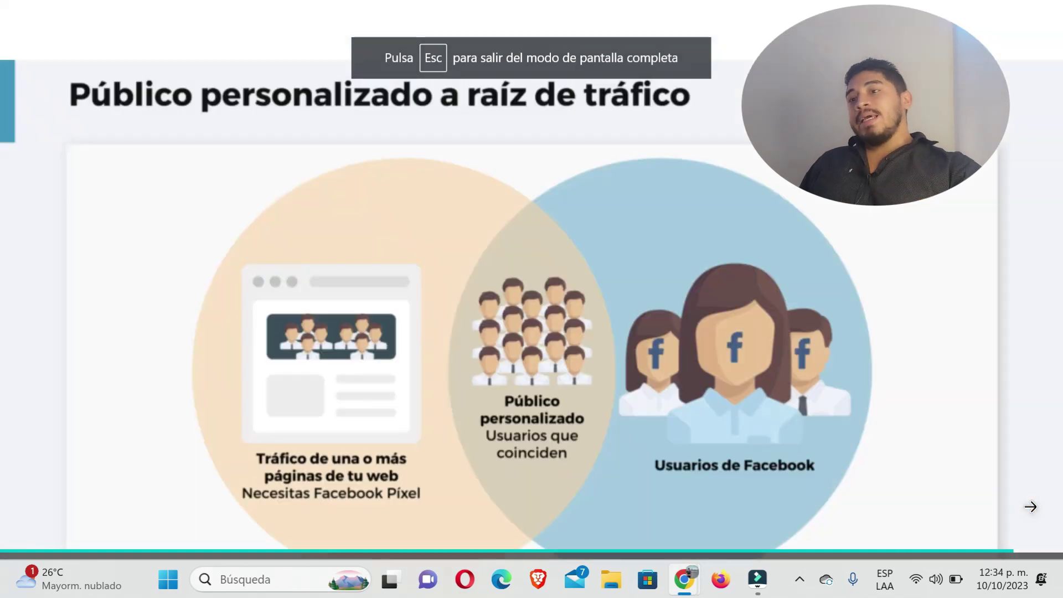
key("Right")
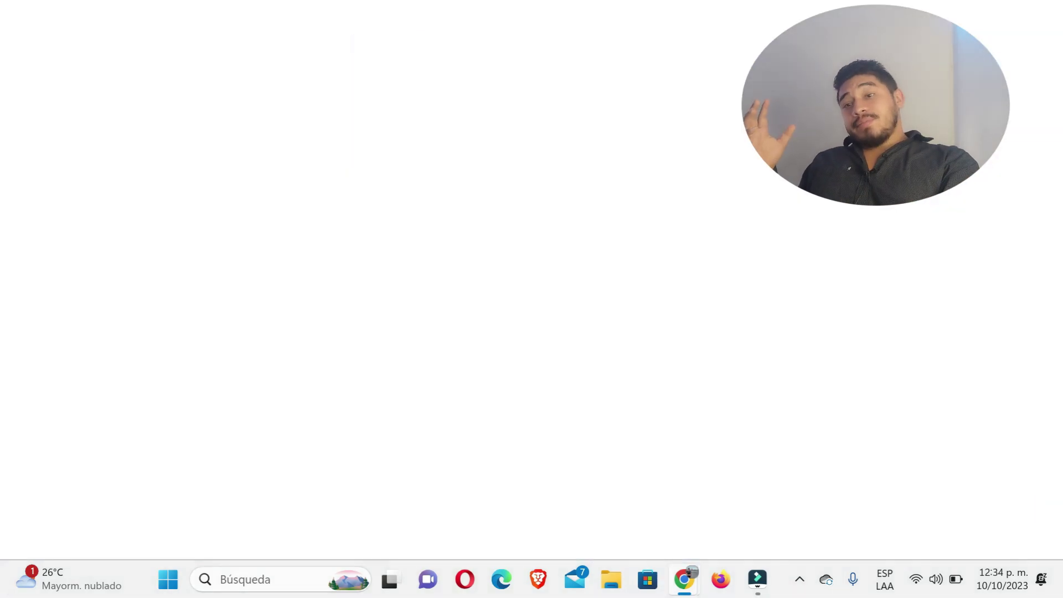